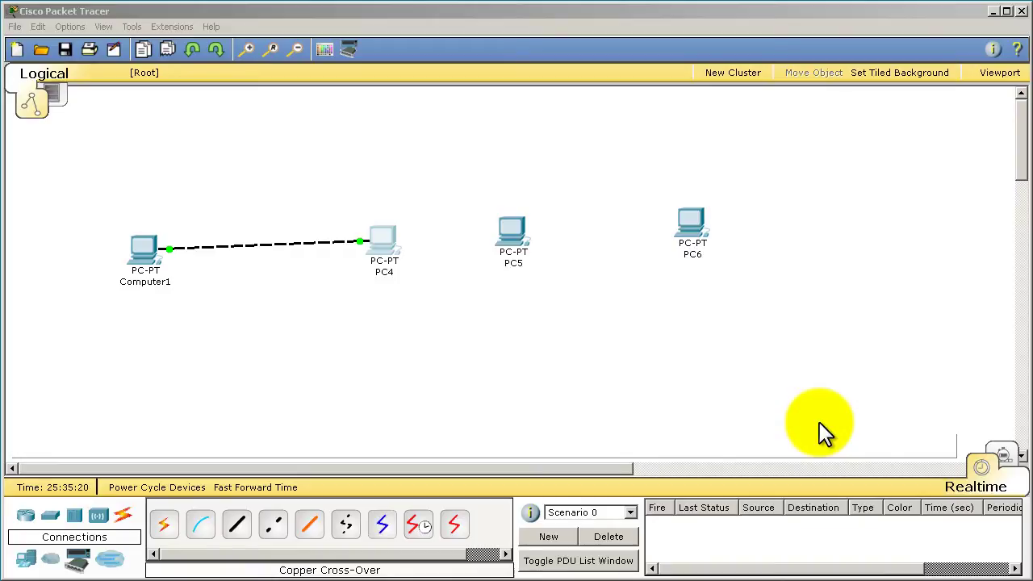
Nudge PC4 a little up and right, leaving its cable to Computer1 connected
{"action": "mouse_move", "coordinate": [396, 239]}
{"action": "left_mouse_down"}
{"action": "mouse_move", "coordinate": [398, 206]}
{"action": "mouse_move", "coordinate": [420, 229]}
{"action": "mouse_move", "coordinate": [378, 336]}
{"action": "mouse_move", "coordinate": [897, 214]}
{"action": "mouse_move", "coordinate": [424, 149]}
{"action": "mouse_move", "coordinate": [393, 231]}
{"action": "mouse_move", "coordinate": [406, 239]}
{"action": "left_mouse_up"}
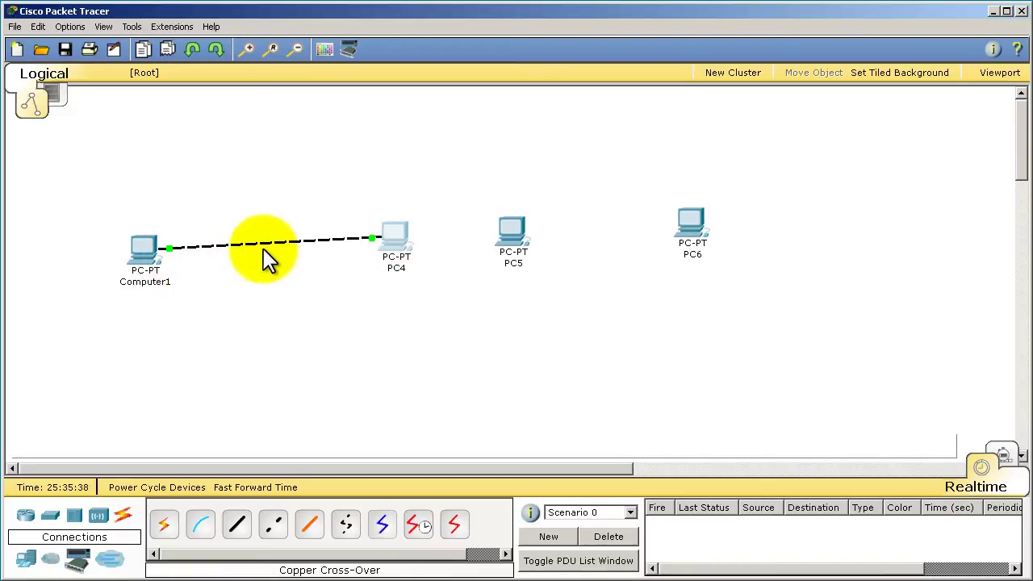
{"action": "mouse_move", "coordinate": [400, 250]}
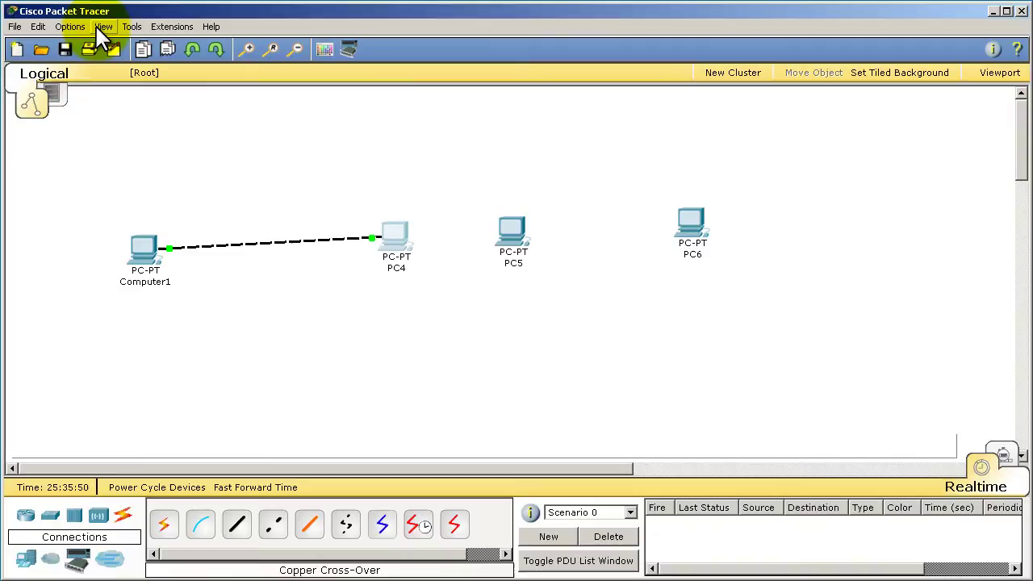
Set Computer1's IP Configuration to 1.1.1.1 with subnet mask 255.255.255.0
{"action": "left_click", "coordinate": [154, 257]}
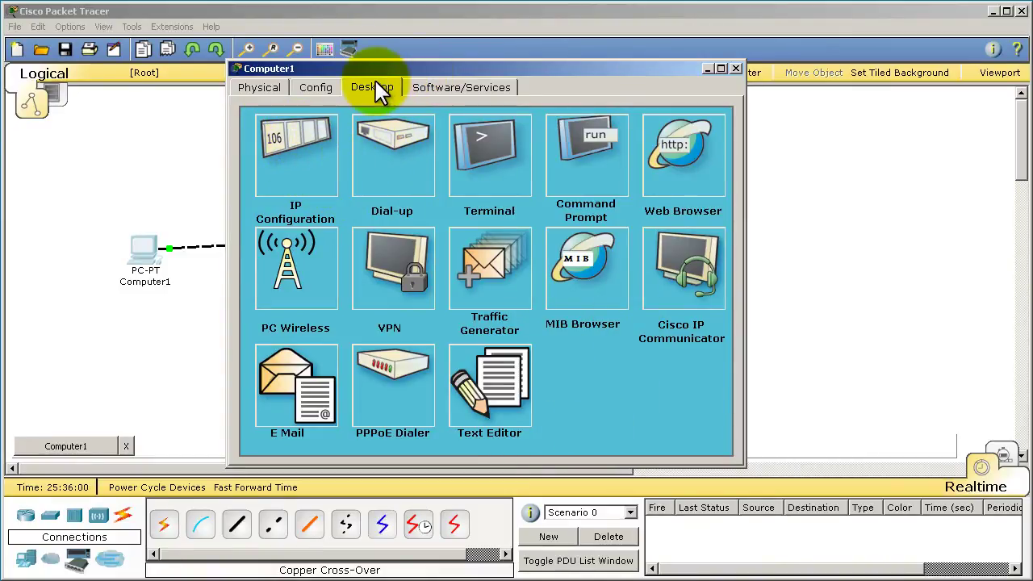
{"action": "left_click", "coordinate": [289, 155]}
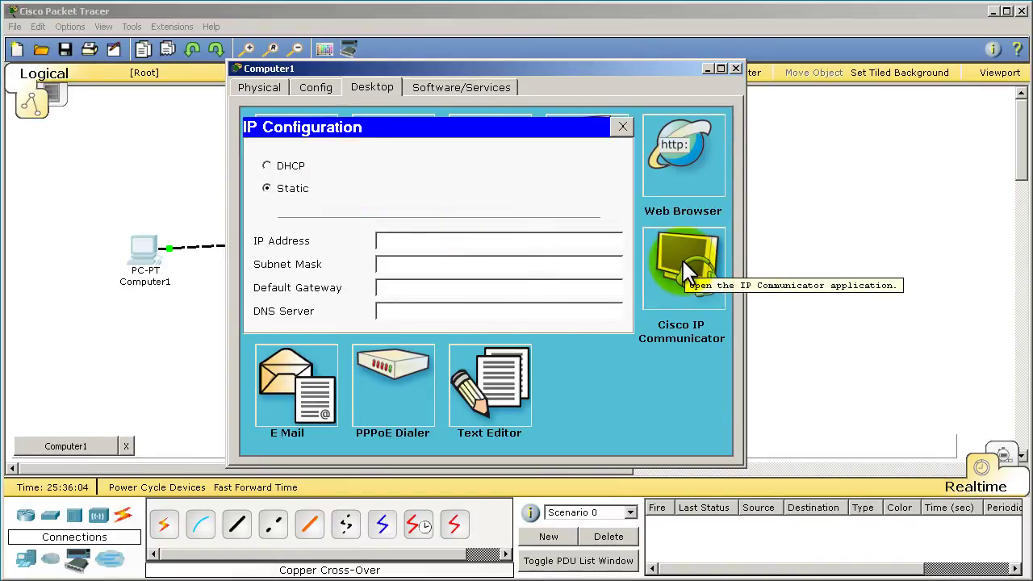
{"action": "type", "text": "1.1"}
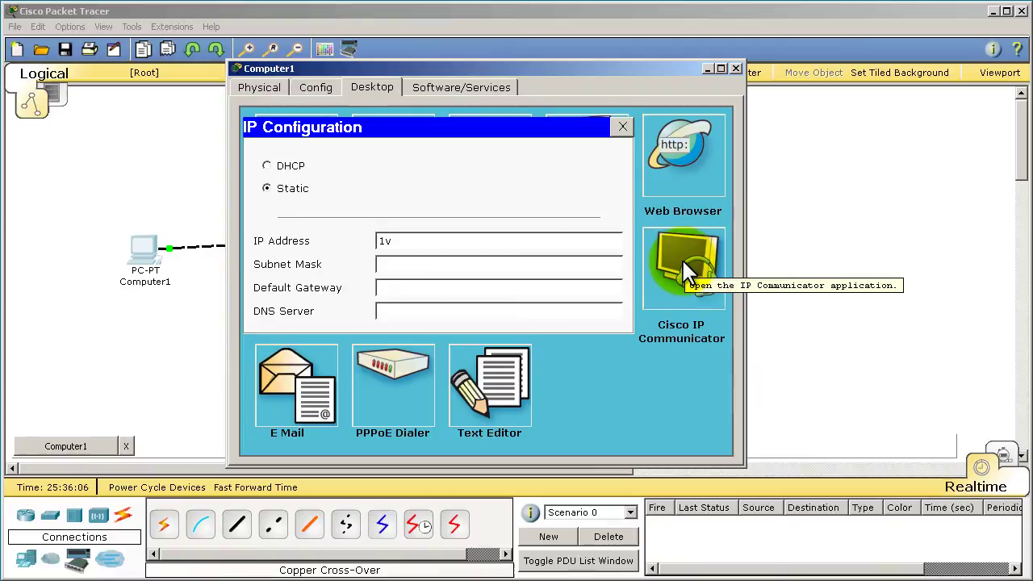
{"action": "type", "text": ".1."}
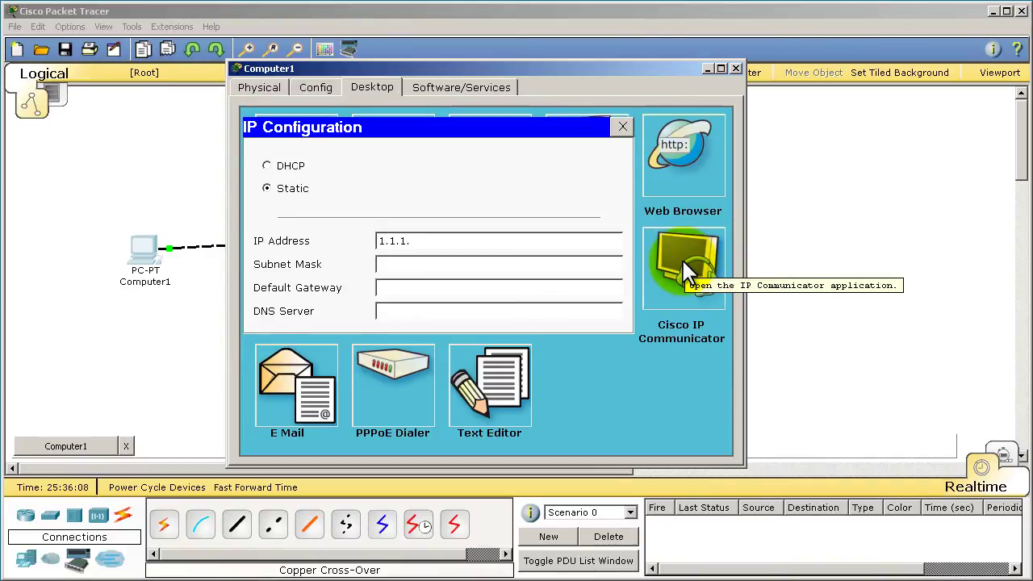
{"action": "type", "text": "1"}
{"action": "key", "text": "Tab"}
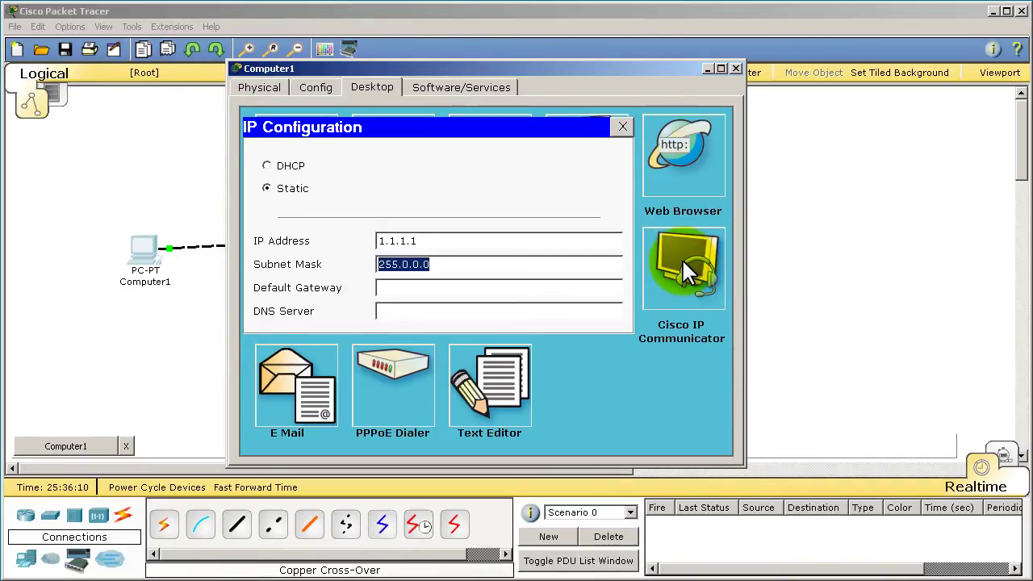
{"action": "type", "text": "255.255"}
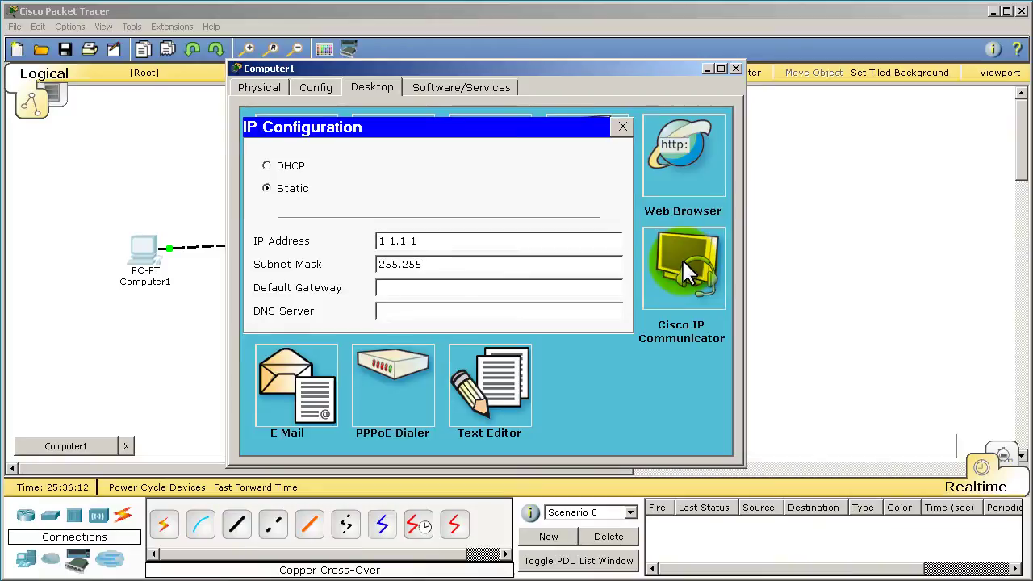
{"action": "type", "text": ".255.0"}
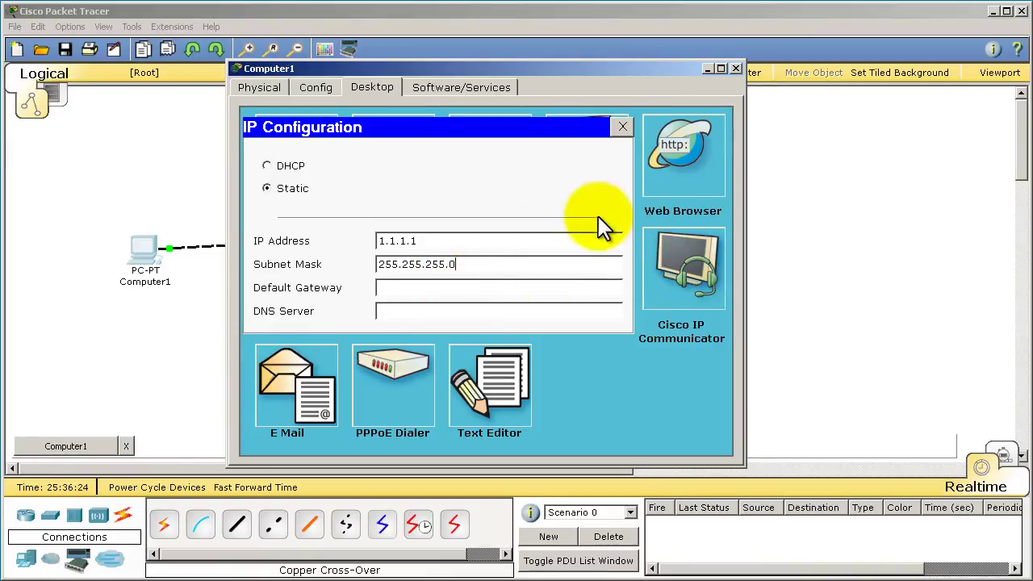
{"action": "left_click", "coordinate": [621, 127]}
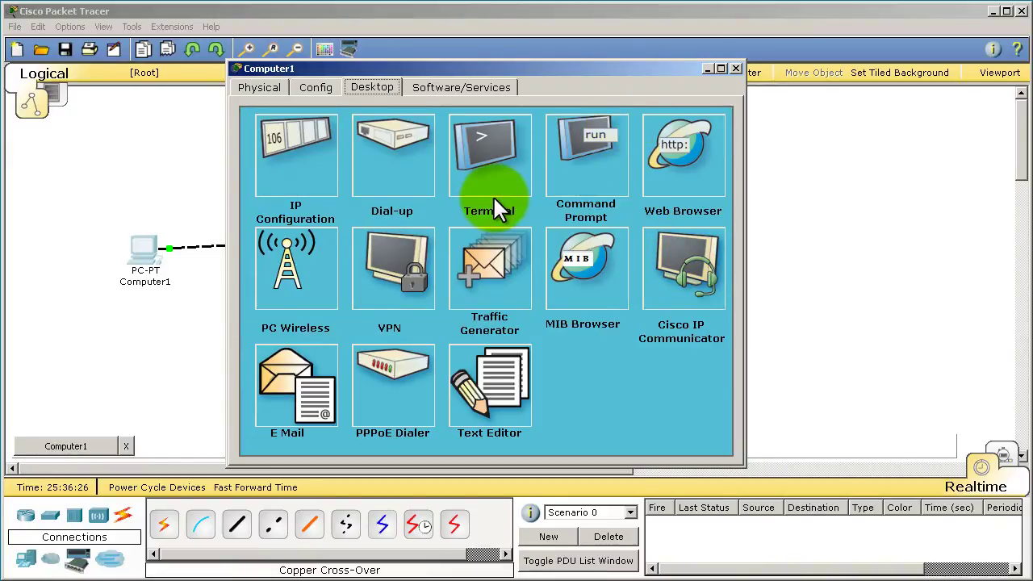
Run ipconfig on Computer1, showing IP 1.1.1.1, mask 255.255.255.0, gateway 0.0.0.0
{"action": "left_click", "coordinate": [589, 141]}
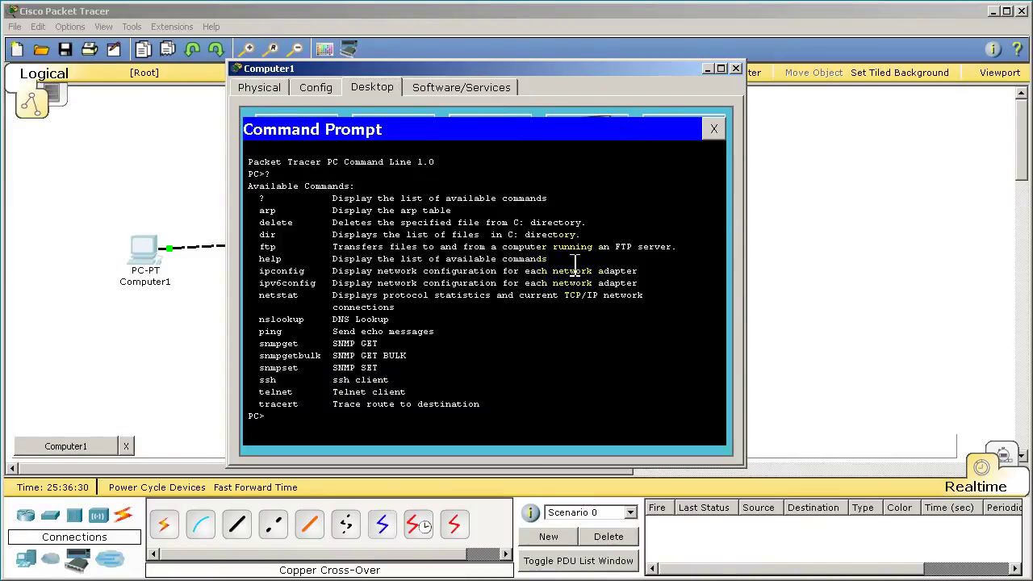
{"action": "type", "text": "ipconfig"}
{"action": "key", "text": "Return"}
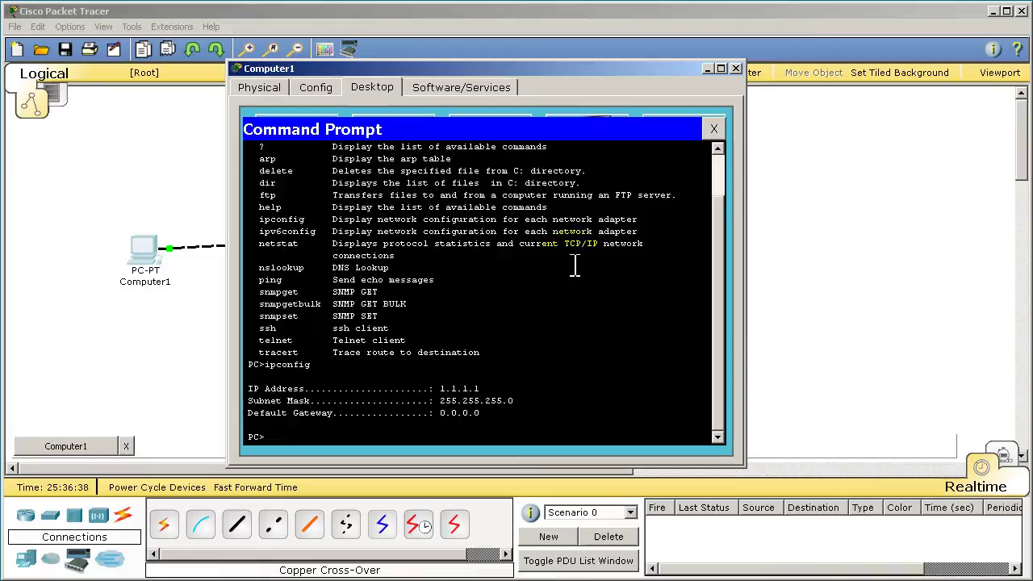
{"action": "scroll", "coordinate": [575, 264], "scroll_direction": "up", "scroll_amount": 2}
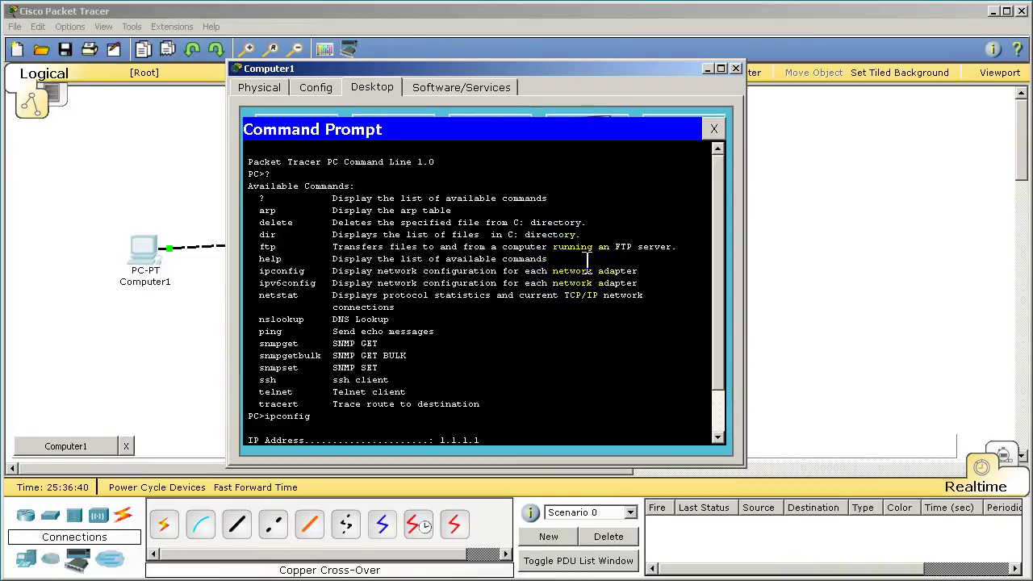
{"action": "scroll", "coordinate": [588, 260], "scroll_direction": "down", "scroll_amount": 2}
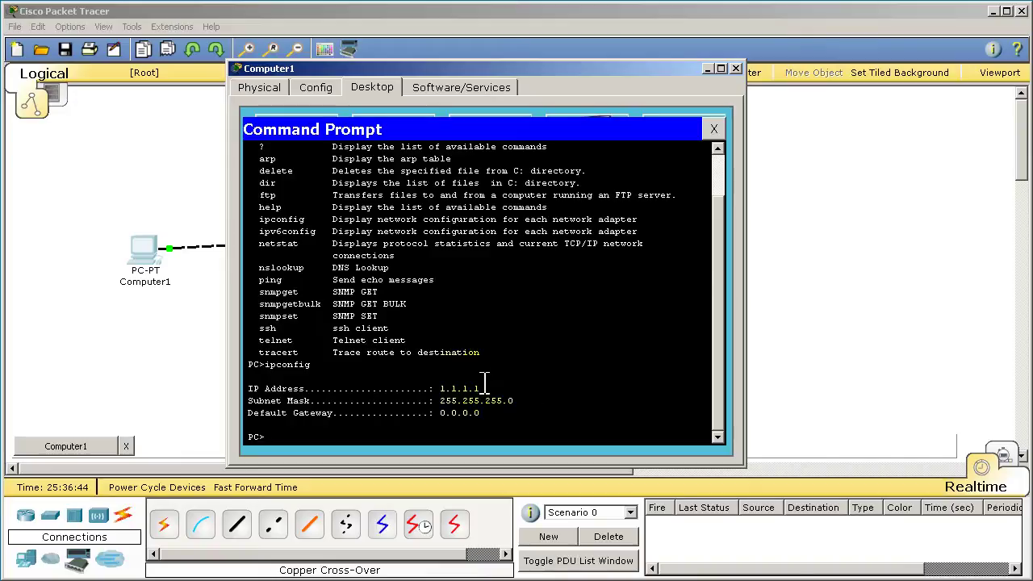
{"action": "left_click", "coordinate": [367, 137]}
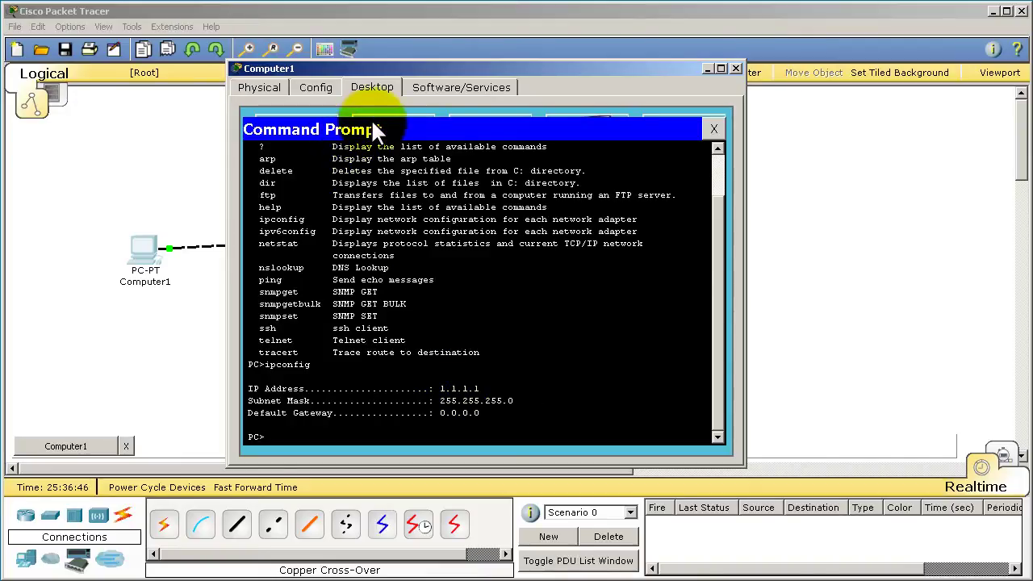
{"action": "left_click", "coordinate": [718, 172]}
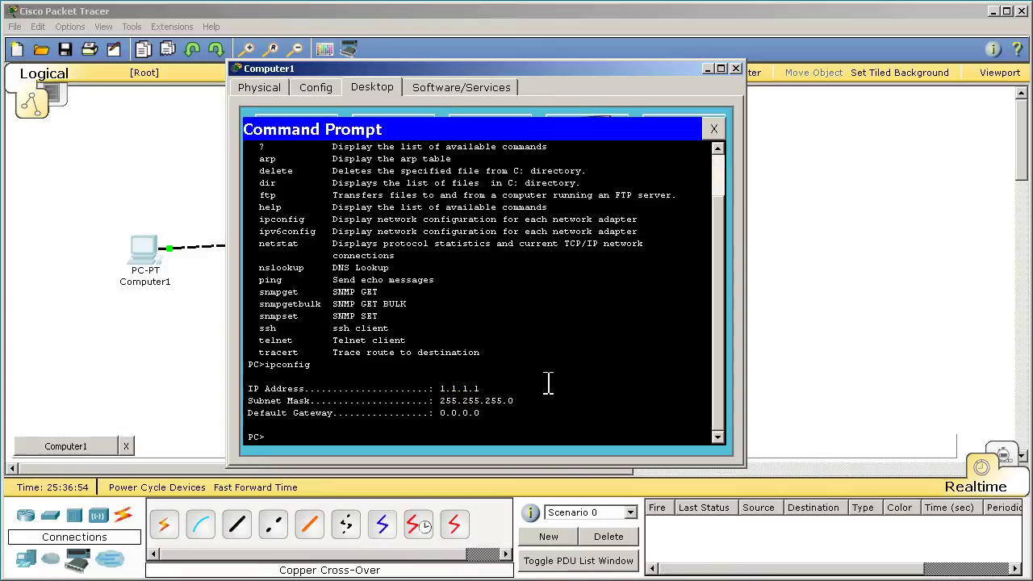
{"action": "left_click", "coordinate": [707, 131]}
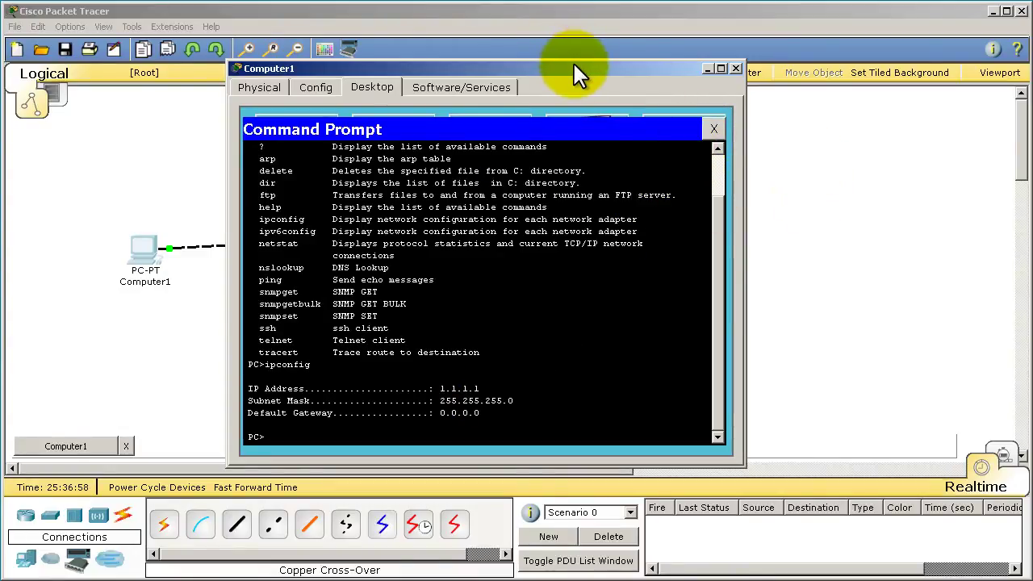
Change PC4's Display Name in its Config settings to Computer2
{"action": "left_click_drag", "start_coordinate": [573, 61], "coordinate": [404, 579]}
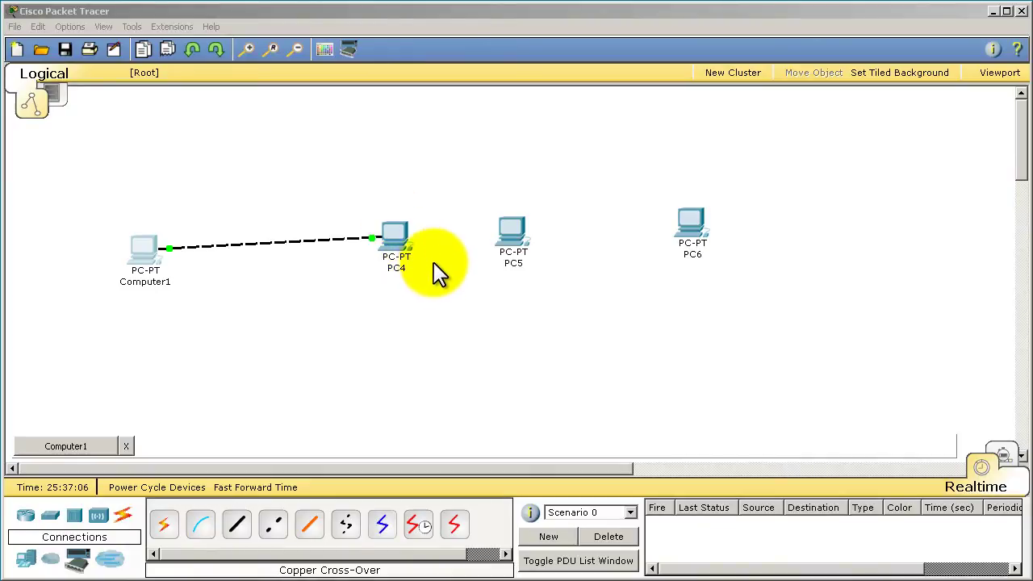
{"action": "left_click", "coordinate": [398, 236]}
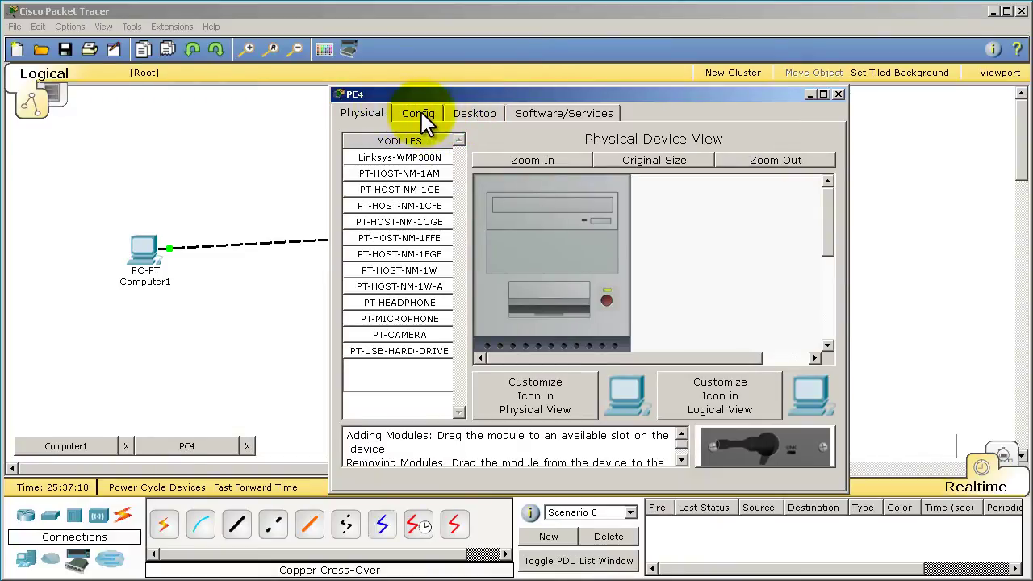
{"action": "left_click", "coordinate": [419, 114]}
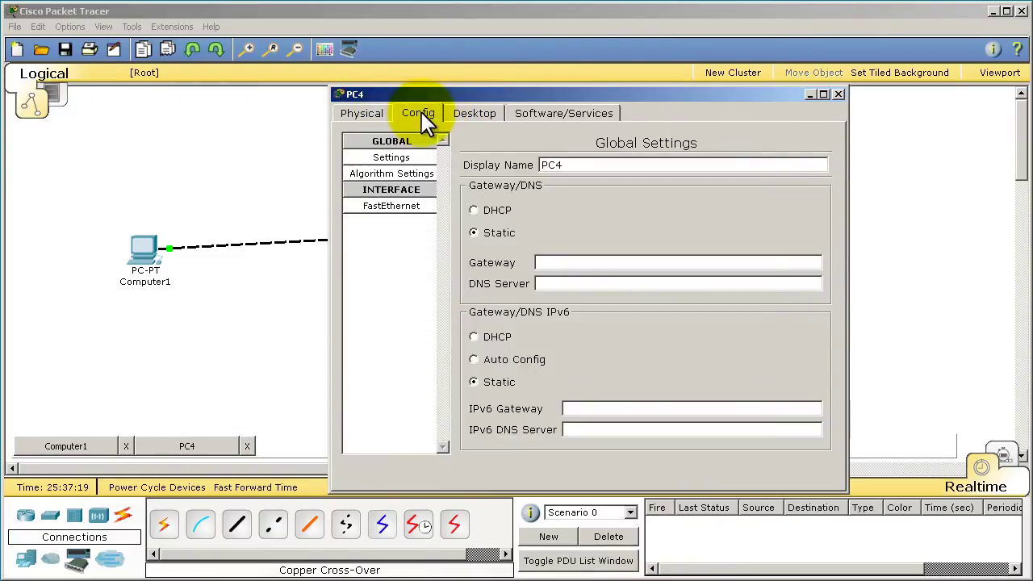
{"action": "double_click", "coordinate": [585, 166]}
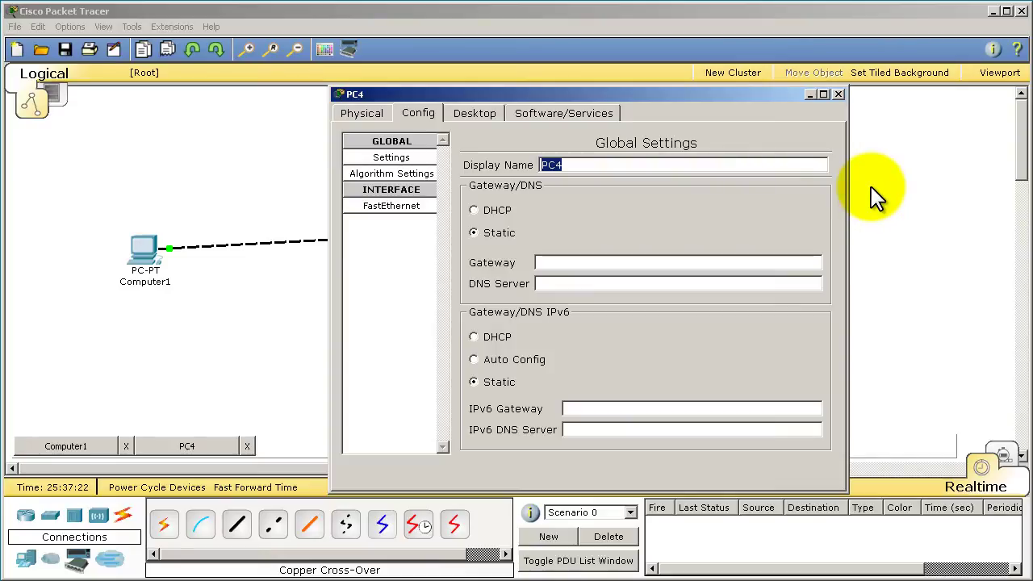
{"action": "type", "text": "Computer2"}
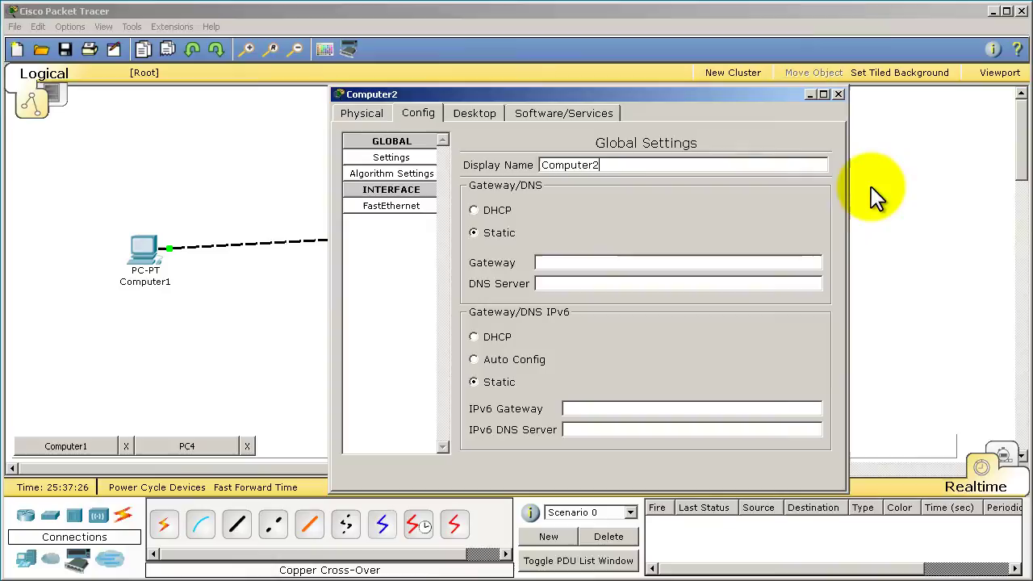
Enter IP 1.1.1.2 and subnet mask 255.255.255.0 in Computer2's IP Configuration
{"action": "left_click", "coordinate": [497, 113]}
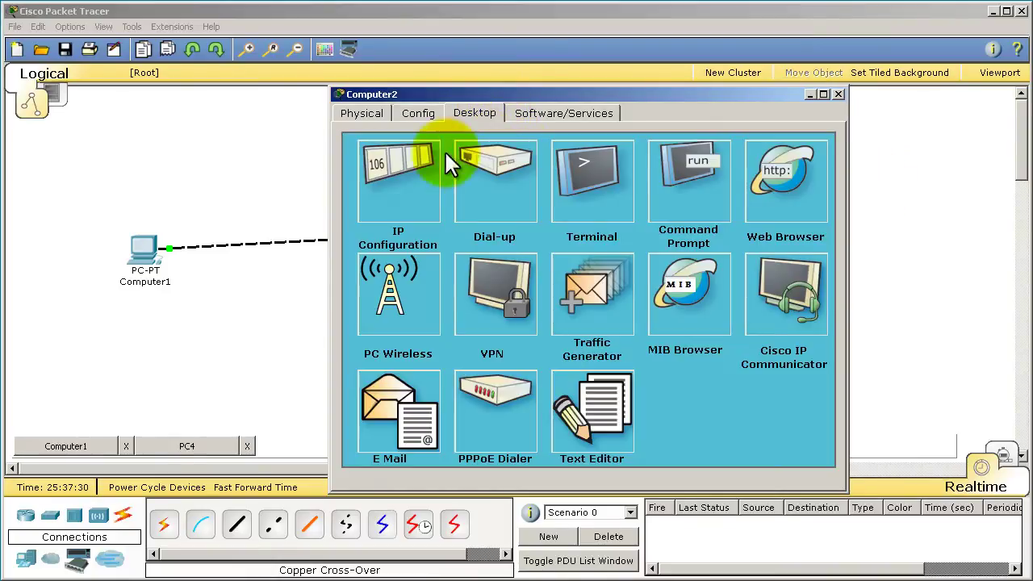
{"action": "left_click", "coordinate": [408, 171]}
{"action": "left_click", "coordinate": [536, 265]}
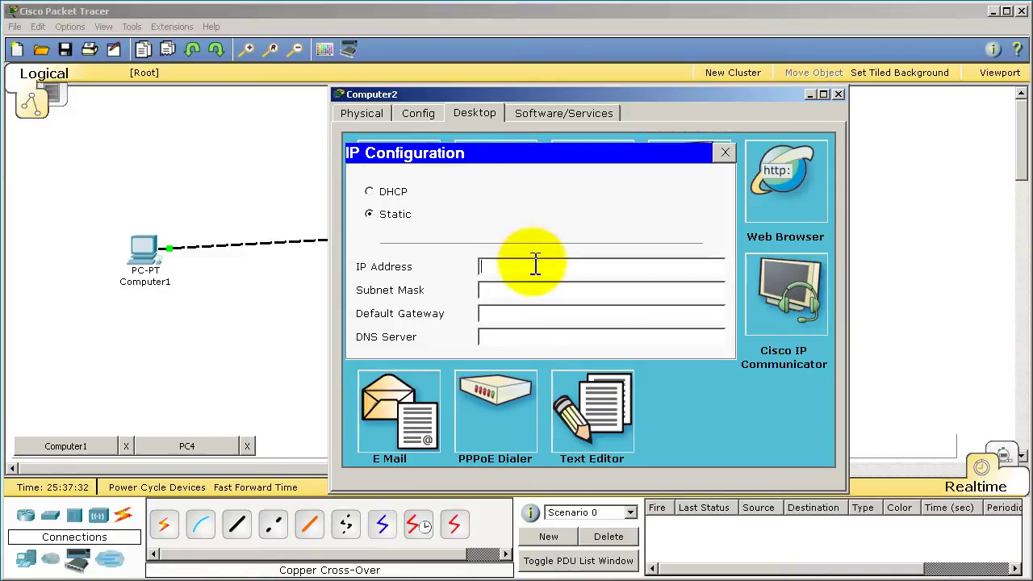
{"action": "type", "text": "1.1"}
{"action": "key", "text": "BackSpace"}
{"action": "key", "text": "BackSpace"}
{"action": "type", "text": ".1.1.2"}
{"action": "key", "text": "Tab"}
{"action": "type", "text": "255.255.255.0"}
Run ipconfig on Computer2, showing IP 1.1.1.2 and mask 255.255.255.0
{"action": "left_click", "coordinate": [726, 157]}
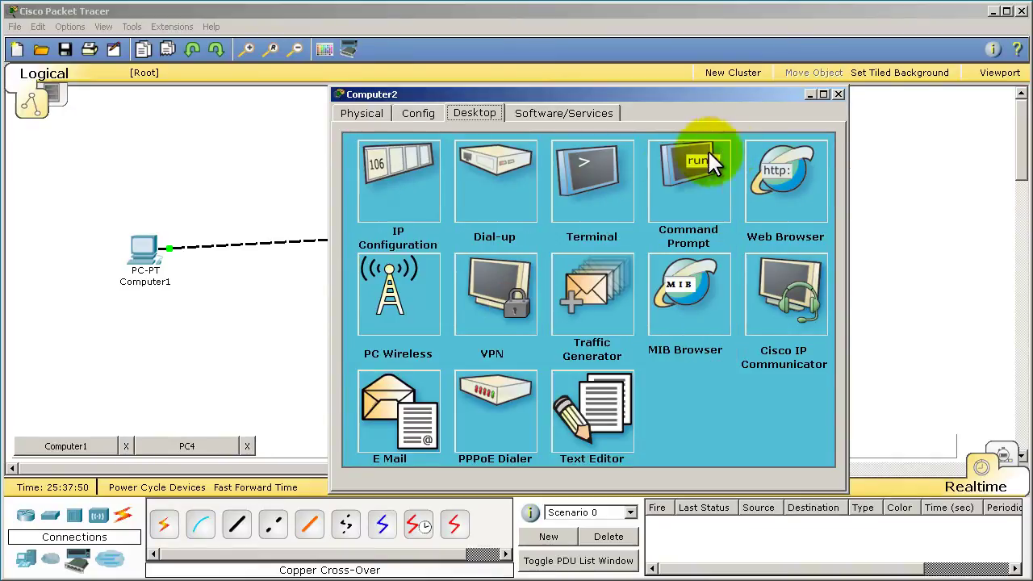
{"action": "left_click", "coordinate": [688, 186]}
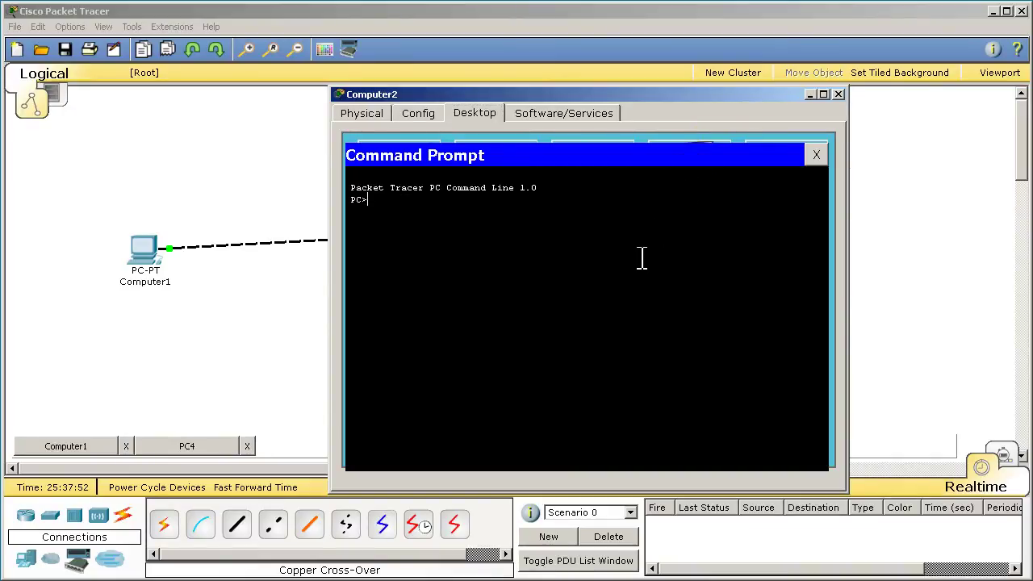
{"action": "type", "text": "ipconfig"}
{"action": "key", "text": "Return"}
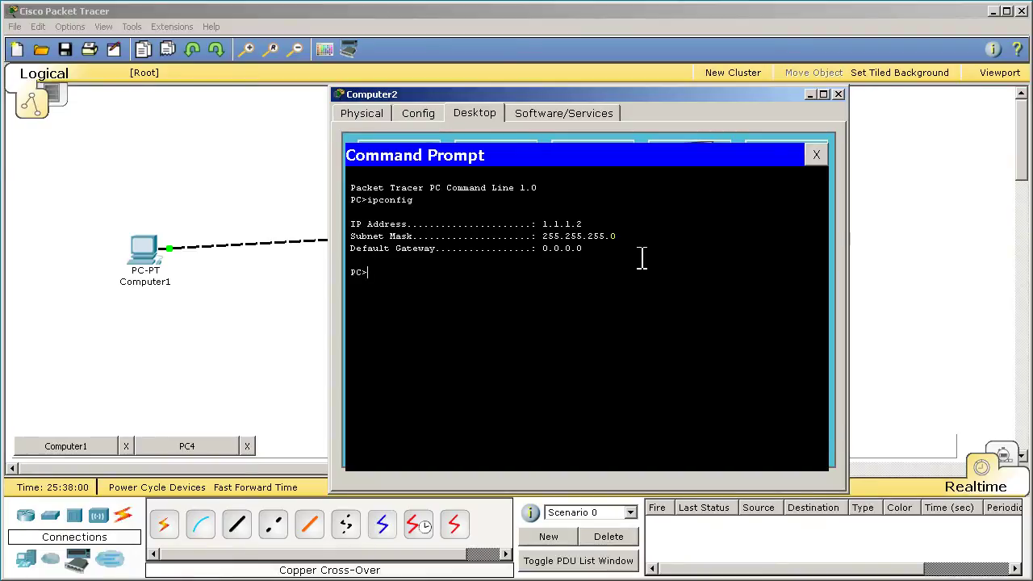
{"action": "left_click_drag", "start_coordinate": [649, 99], "coordinate": [864, 105]}
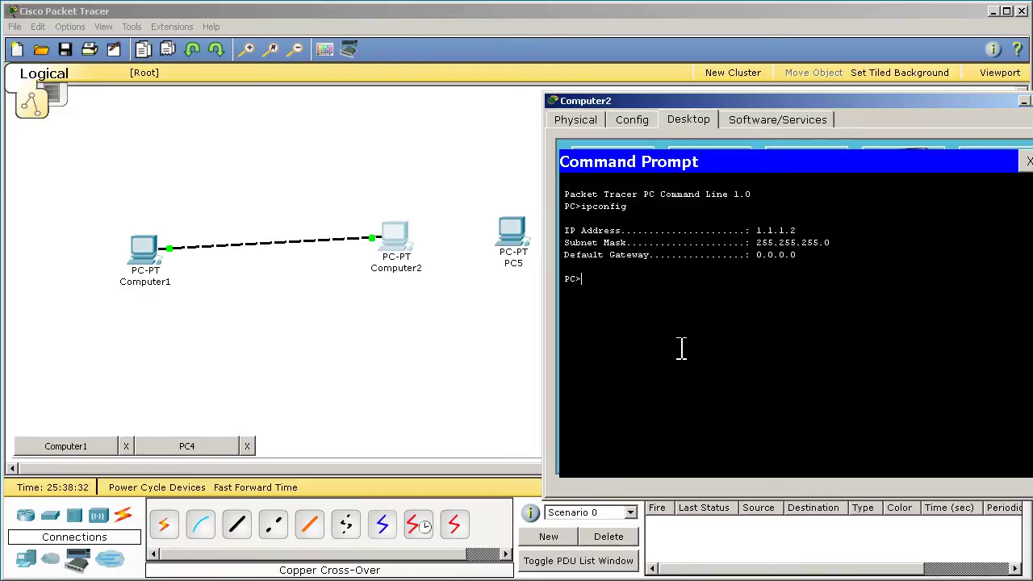
Ping 1.1.1.1 from Computer2, getting 4 of 4 replies with 0% loss
{"action": "type", "text": "ping 1.1.1"}
{"action": "key", "text": "Return"}
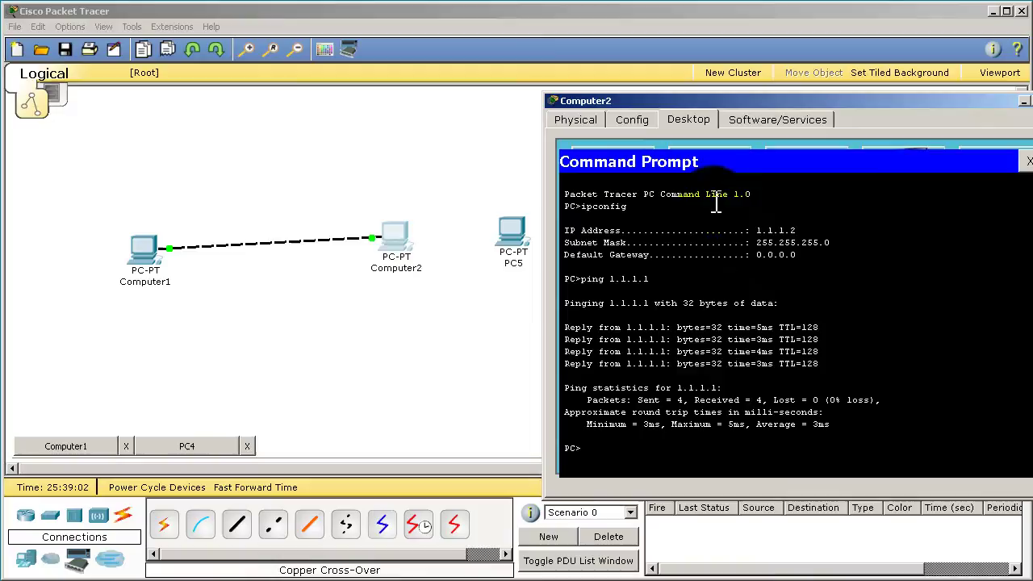
{"action": "left_click_drag", "start_coordinate": [910, 98], "coordinate": [874, 6]}
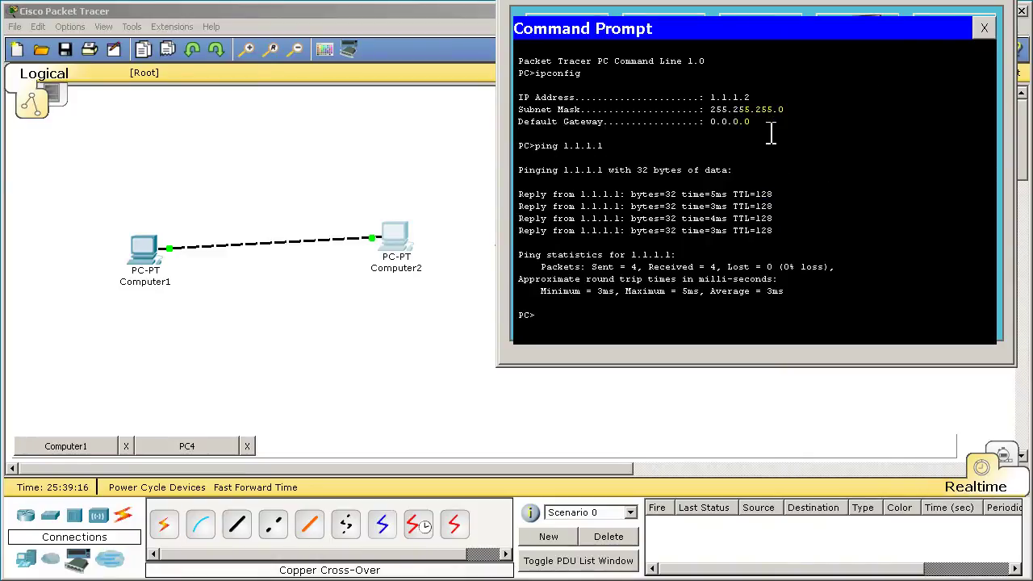
Rerun the ping to 1.1.1.1, then start a continuous ping -t 1.1.1.1
{"action": "key", "text": "Up"}
{"action": "key", "text": "Return"}
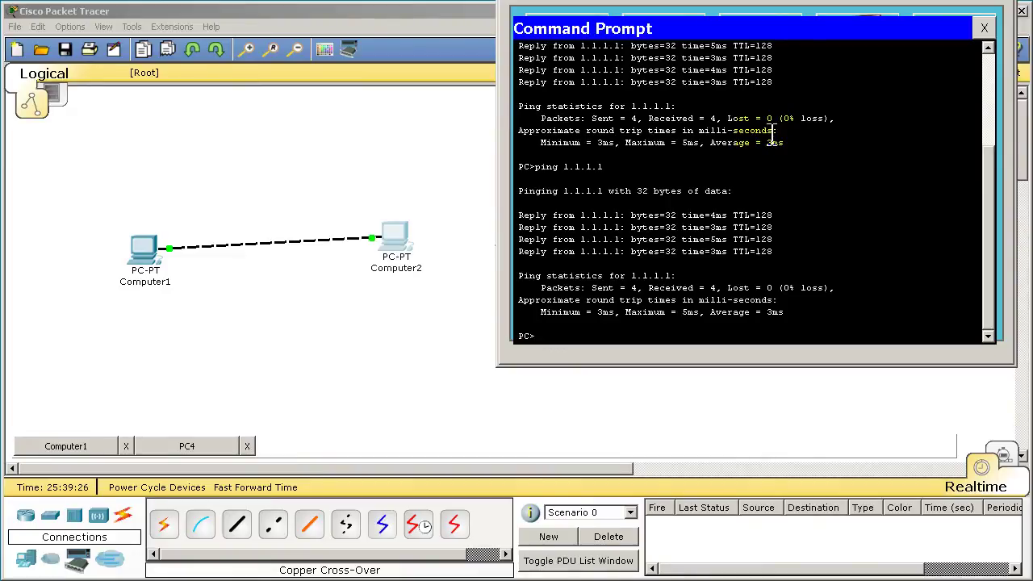
{"action": "key", "text": "Up"}
{"action": "key", "text": "Return"}
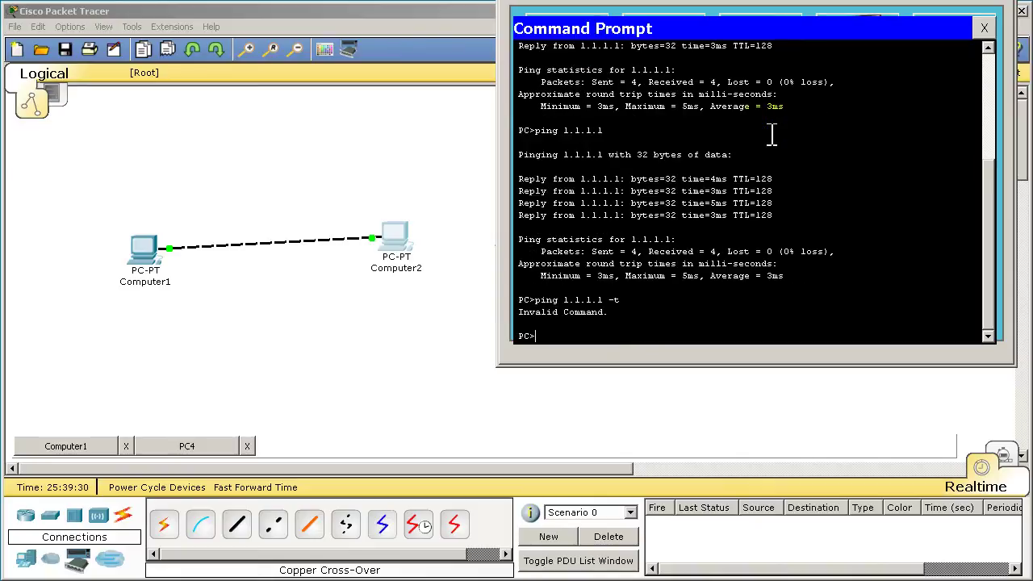
{"action": "type", "text": "p"}
{"action": "type", "text": "ing"}
{"action": "type", "text": " -t lvlv"}
{"action": "key", "text": "BackSpace"}
{"action": "key", "text": "BackSpace"}
{"action": "key", "text": "BackSpace"}
{"action": "type", "text": ".1.1.1"}
{"action": "key", "text": "Return"}
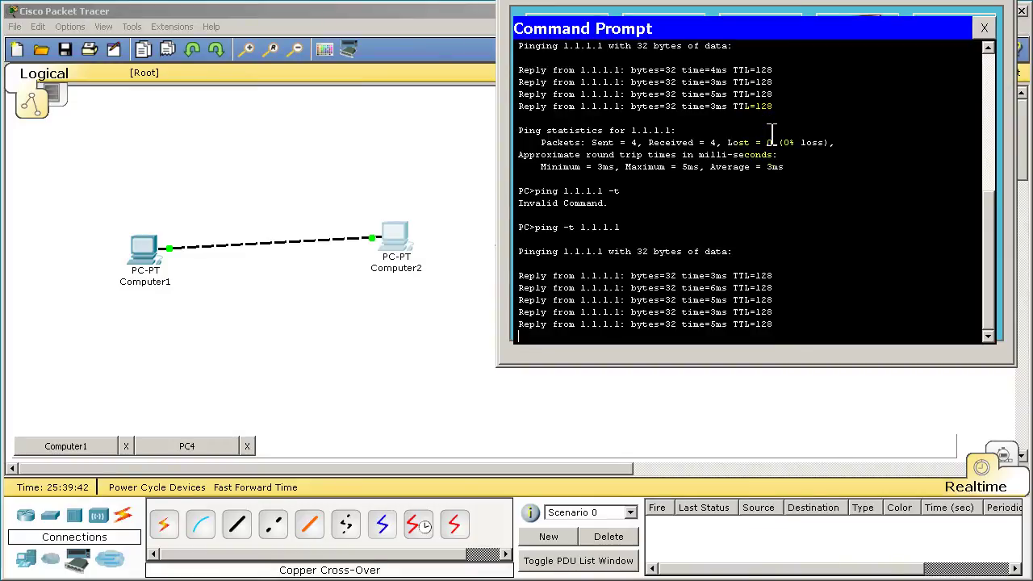
Bring Computer1's window forward and close its Command Prompt
{"action": "left_click", "coordinate": [444, 413]}
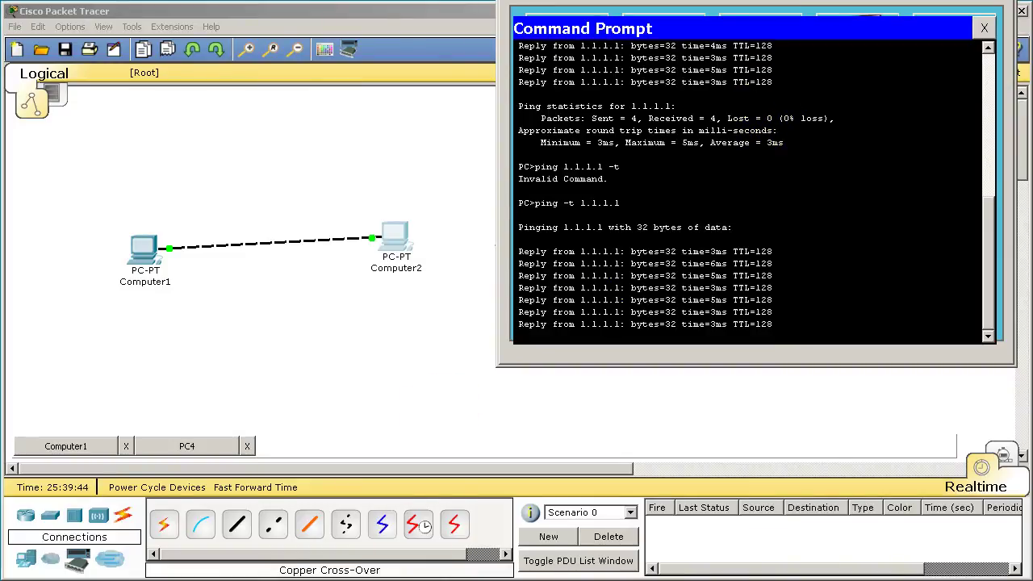
{"action": "left_click", "coordinate": [501, 505]}
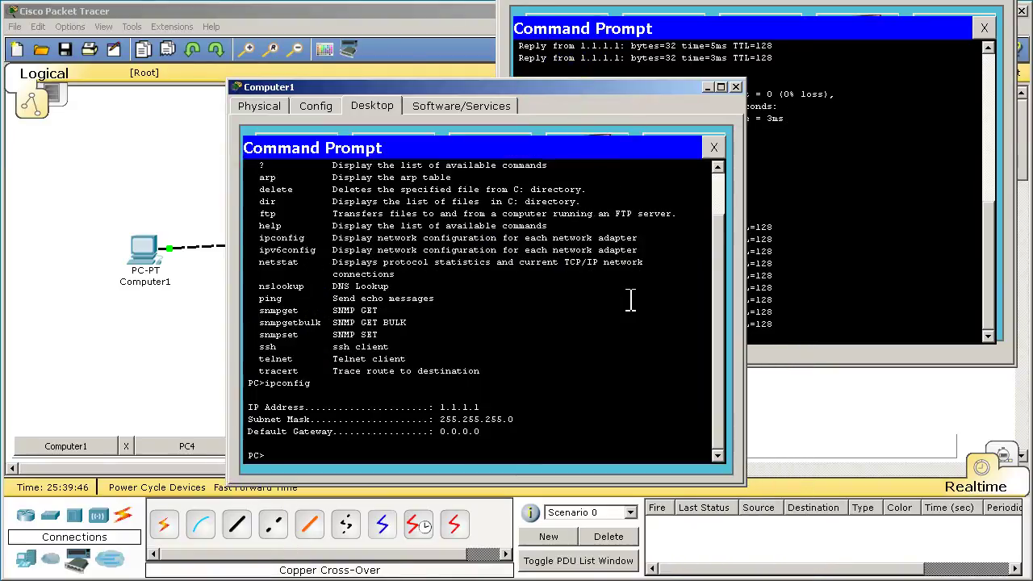
{"action": "left_click", "coordinate": [341, 80]}
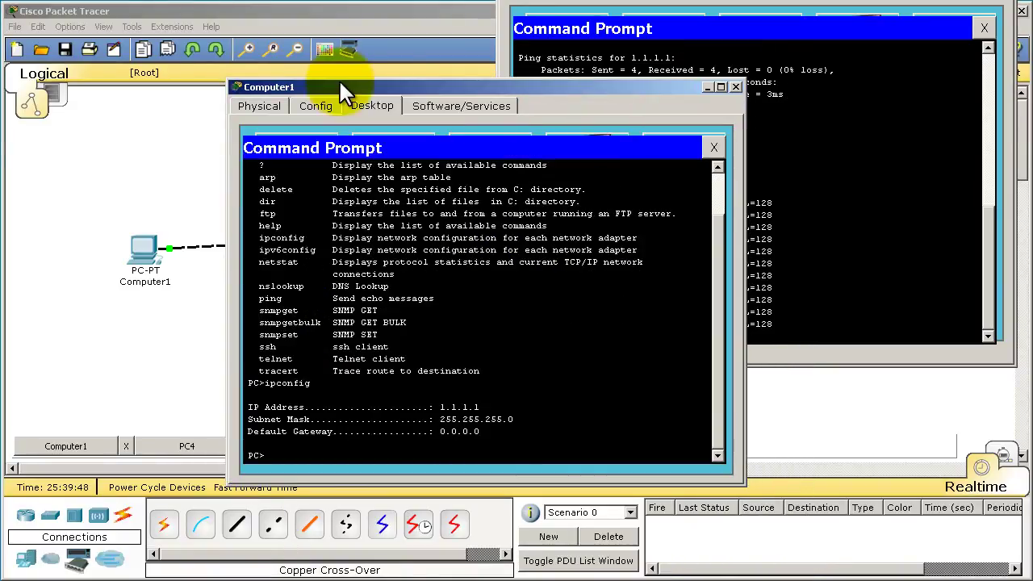
{"action": "left_click", "coordinate": [321, 109]}
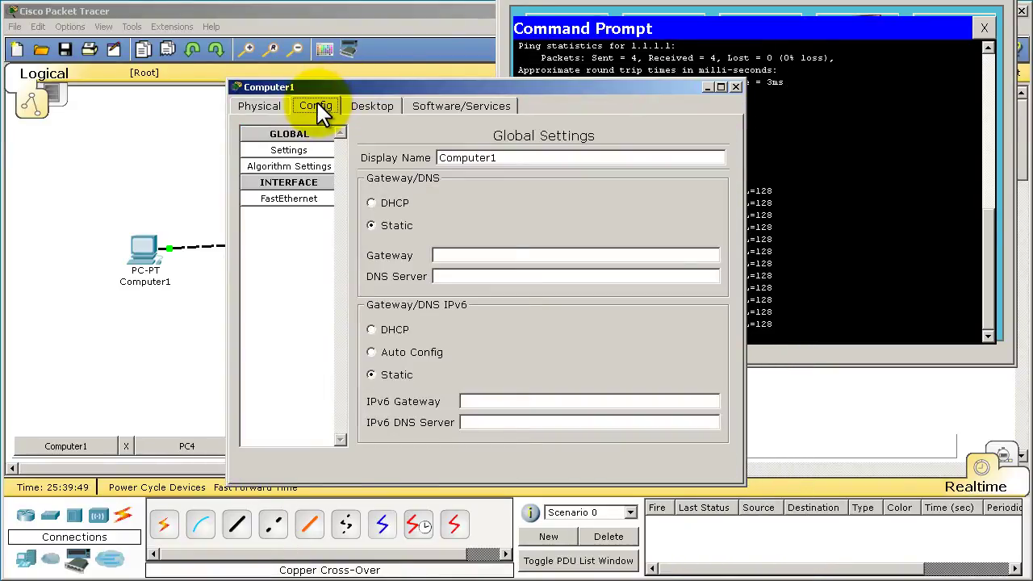
{"action": "left_click", "coordinate": [260, 107]}
{"action": "left_click", "coordinate": [371, 107]}
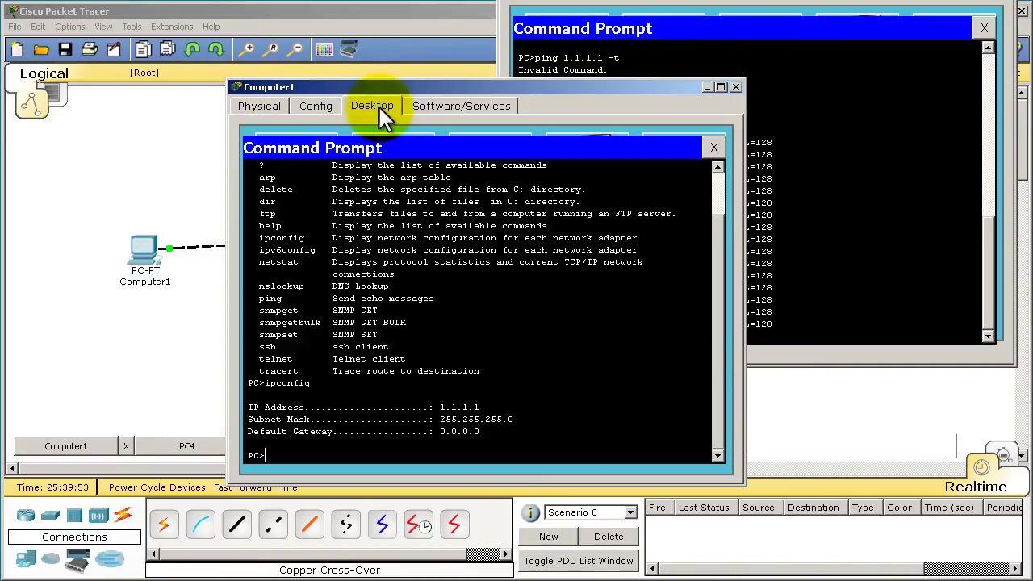
{"action": "left_click", "coordinate": [714, 147]}
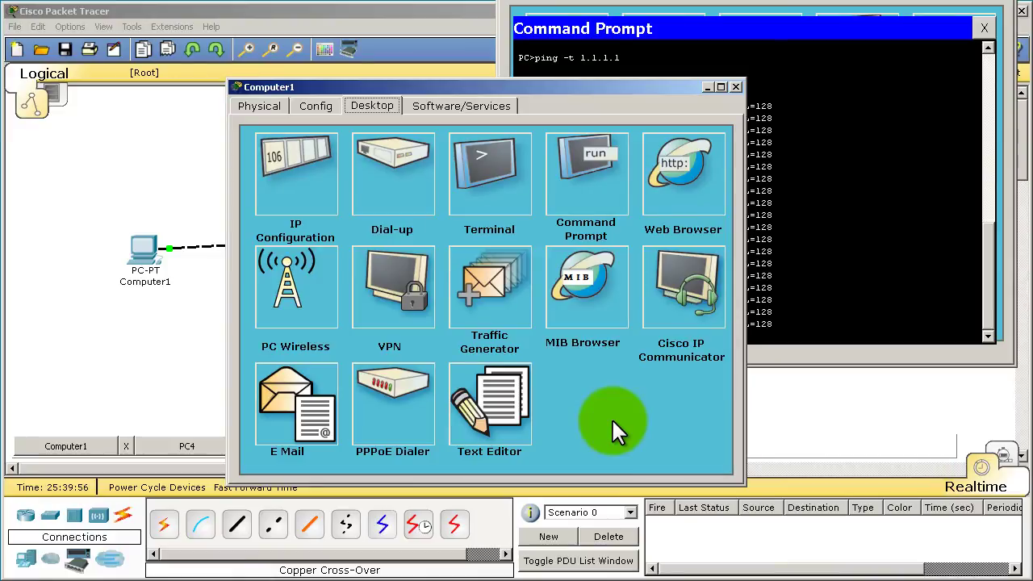
Change Computer1's IP address to 1.1.1.3, so Computer2's ping starts timing out
{"action": "left_click", "coordinate": [333, 197]}
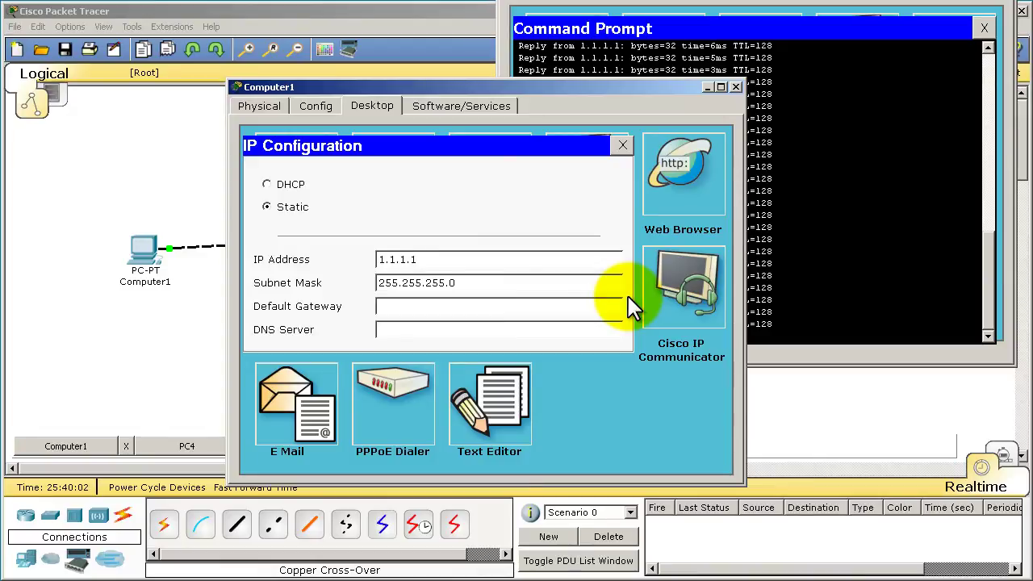
{"action": "key", "text": "BackSpace"}
{"action": "type", "text": "3"}
{"action": "left_click", "coordinate": [621, 144]}
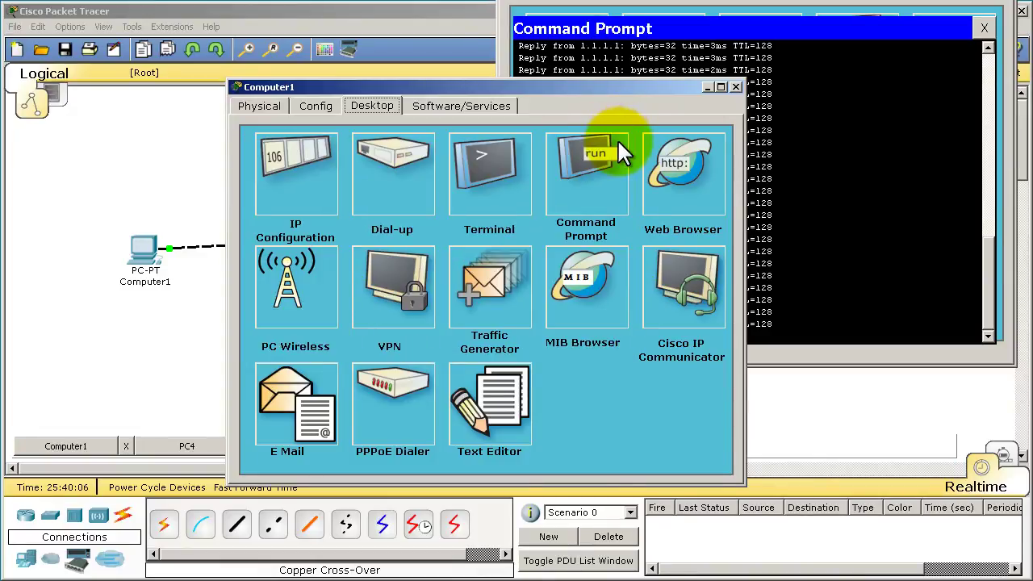
{"action": "left_click", "coordinate": [883, 212]}
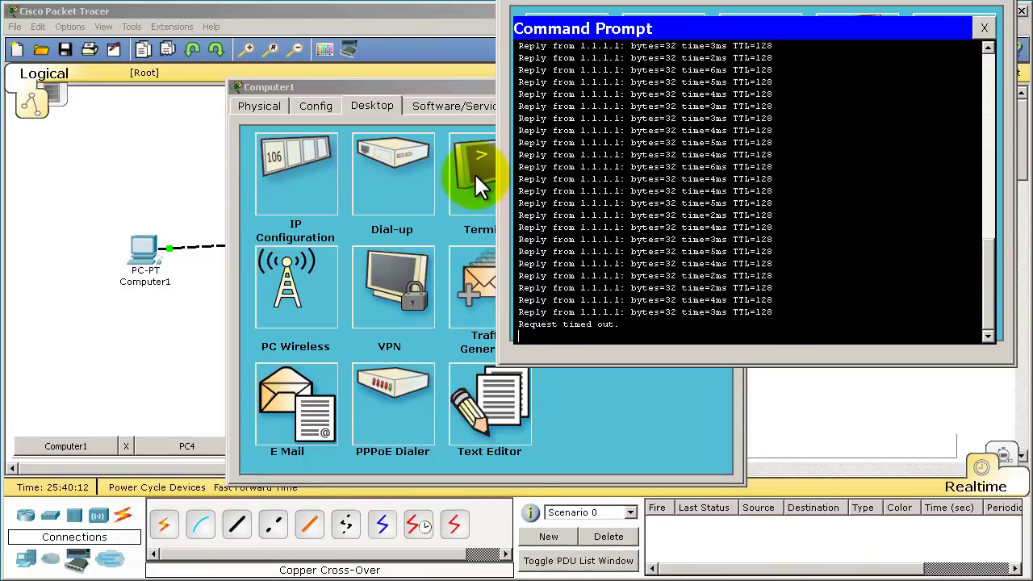
Recheck Computer1's 1.1.1.3 address, then watch Computer2's ping keep timing out
{"action": "left_click", "coordinate": [290, 170]}
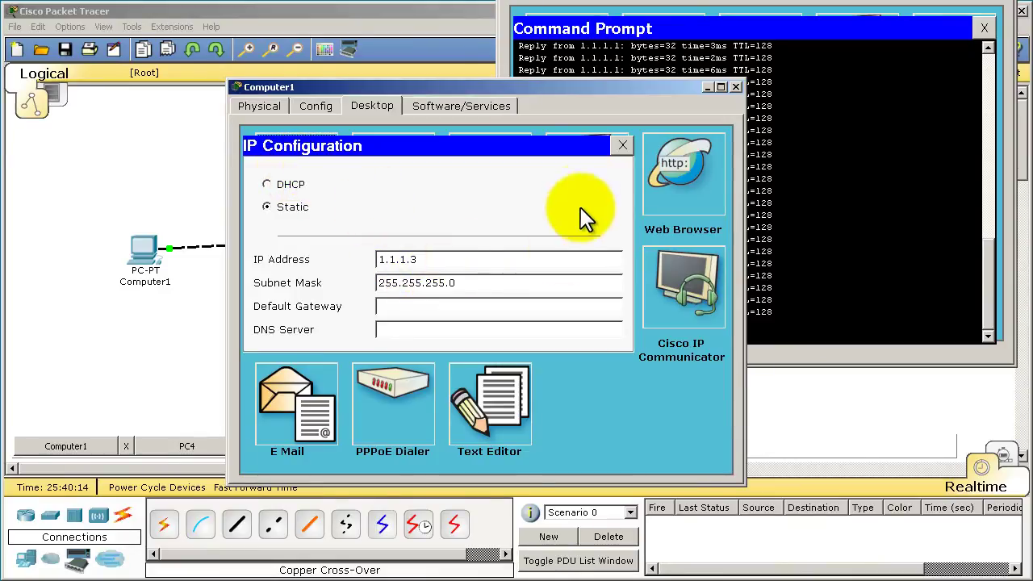
{"action": "left_click", "coordinate": [623, 146]}
{"action": "left_click", "coordinate": [816, 190]}
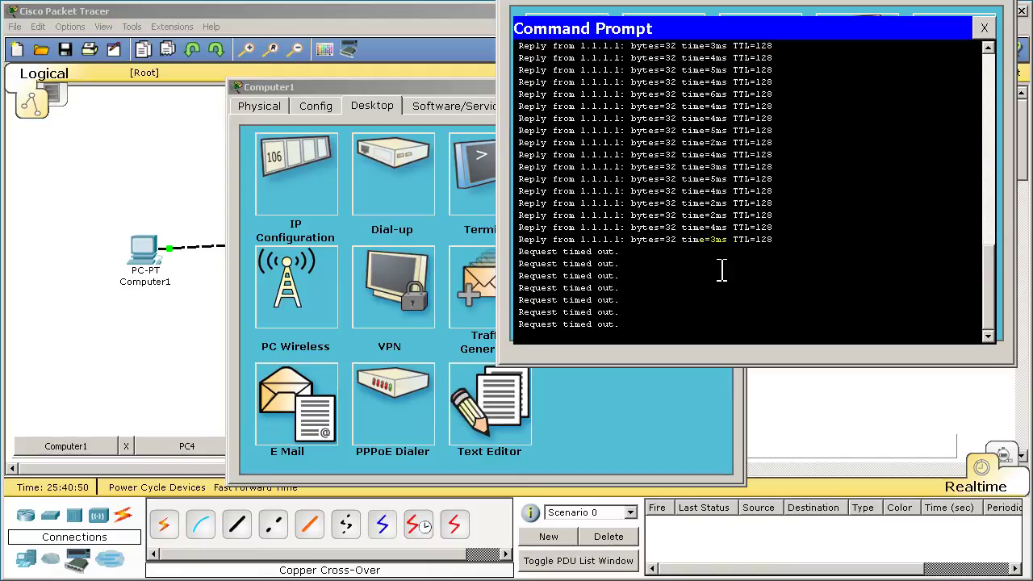
Change Computer1's IP address from 1.1.1.1 to 1.1.1.3
{"action": "left_click", "coordinate": [663, 422]}
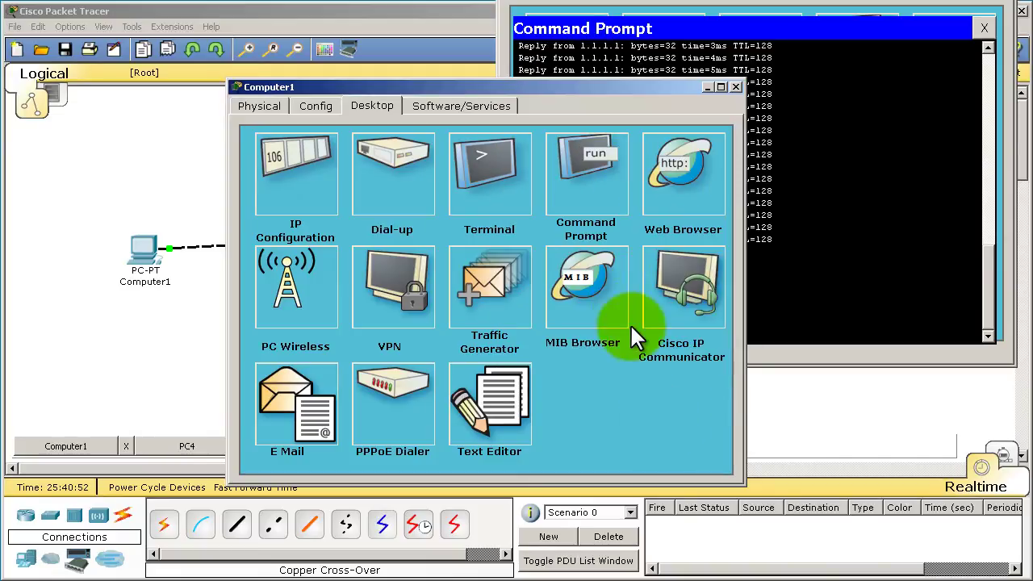
{"action": "left_click", "coordinate": [272, 161]}
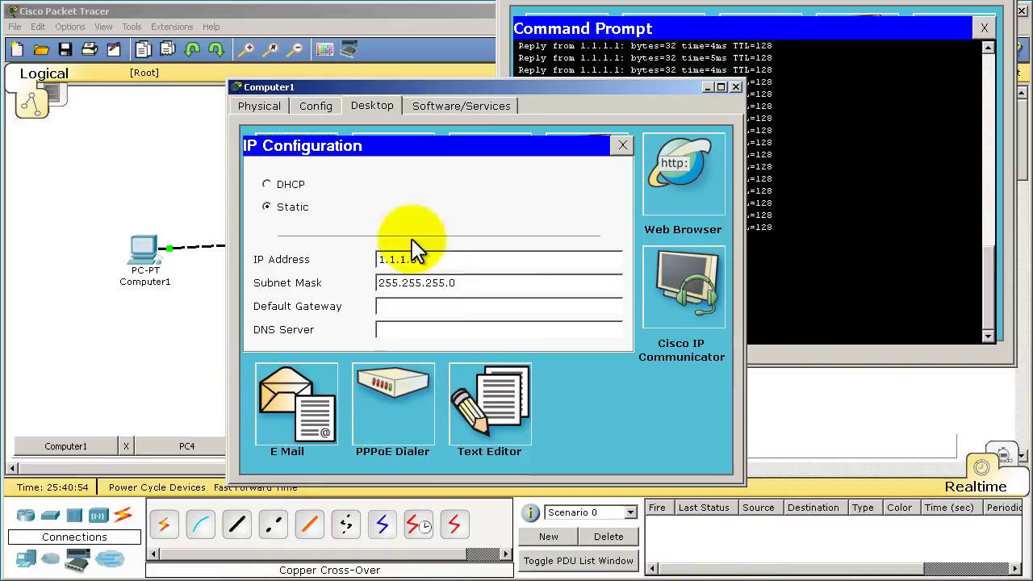
{"action": "left_click", "coordinate": [441, 259]}
{"action": "key", "text": "BackSpace"}
{"action": "type", "text": "3"}
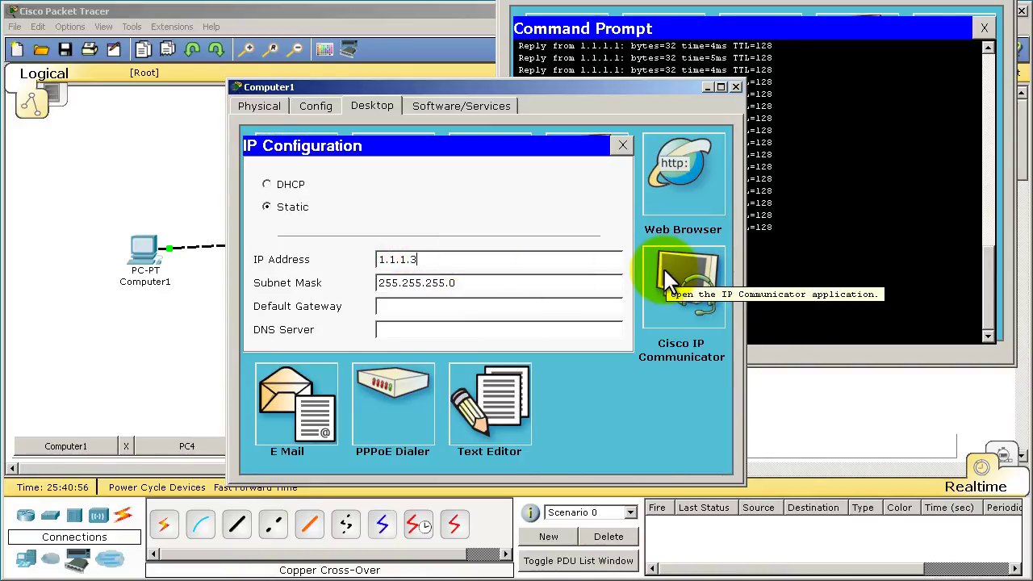
Restore Computer1's IP address to 1.1.1.1 and close its configuration windows
{"action": "key", "text": "BackSpace"}
{"action": "type", "text": "1"}
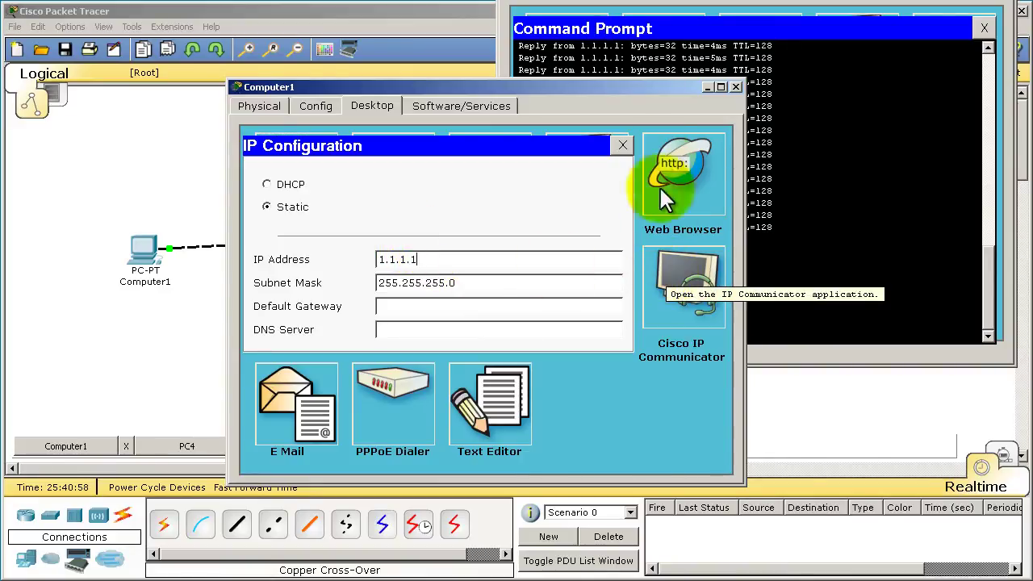
{"action": "left_click", "coordinate": [623, 146]}
{"action": "left_click", "coordinate": [735, 88]}
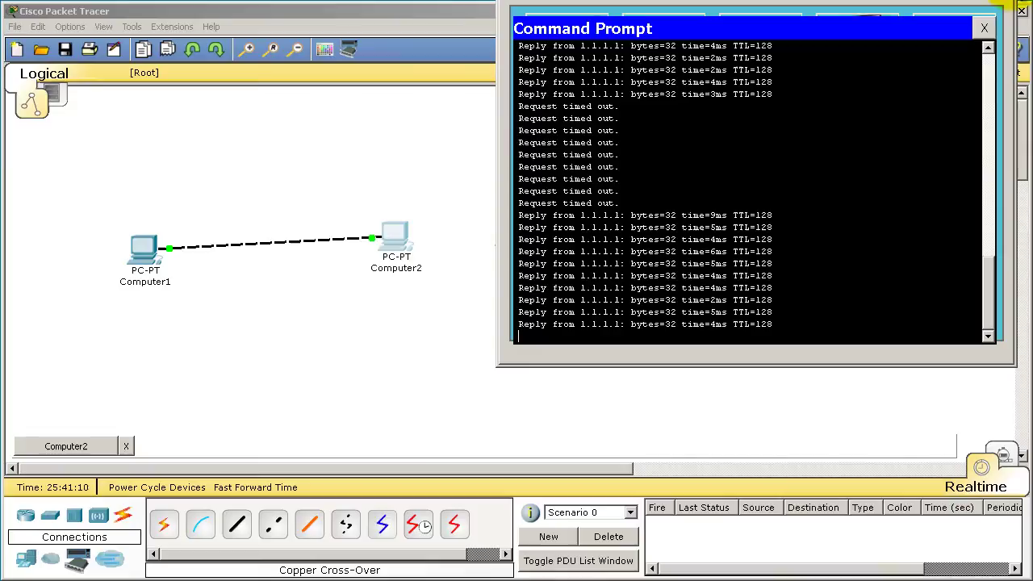
Close Computer2's windows and detach the cross-over cable between Computer1 and Computer2
{"action": "left_click", "coordinate": [984, 28]}
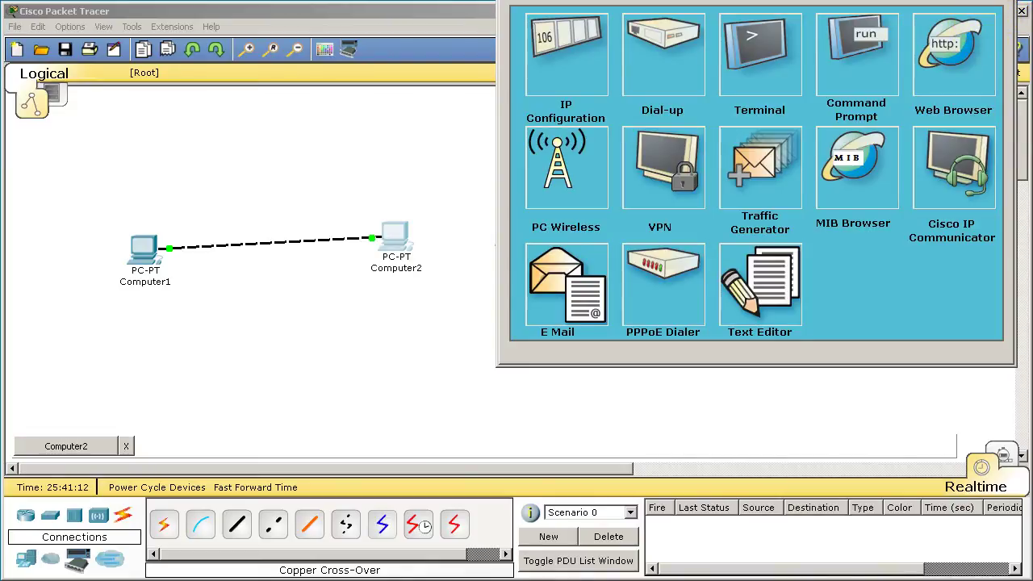
{"action": "left_click", "coordinate": [1007, 2]}
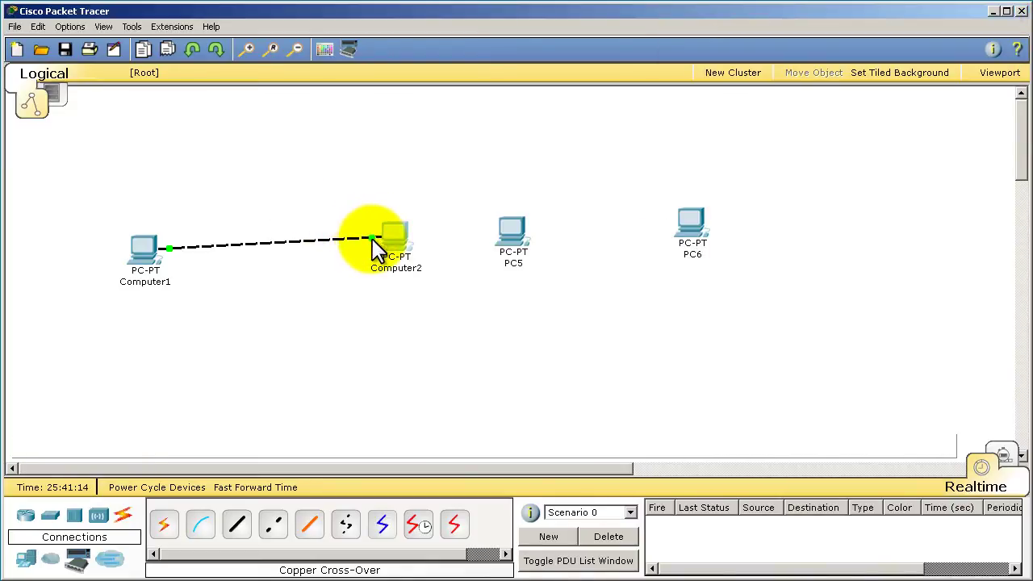
{"action": "left_click_drag", "start_coordinate": [373, 239], "coordinate": [387, 245]}
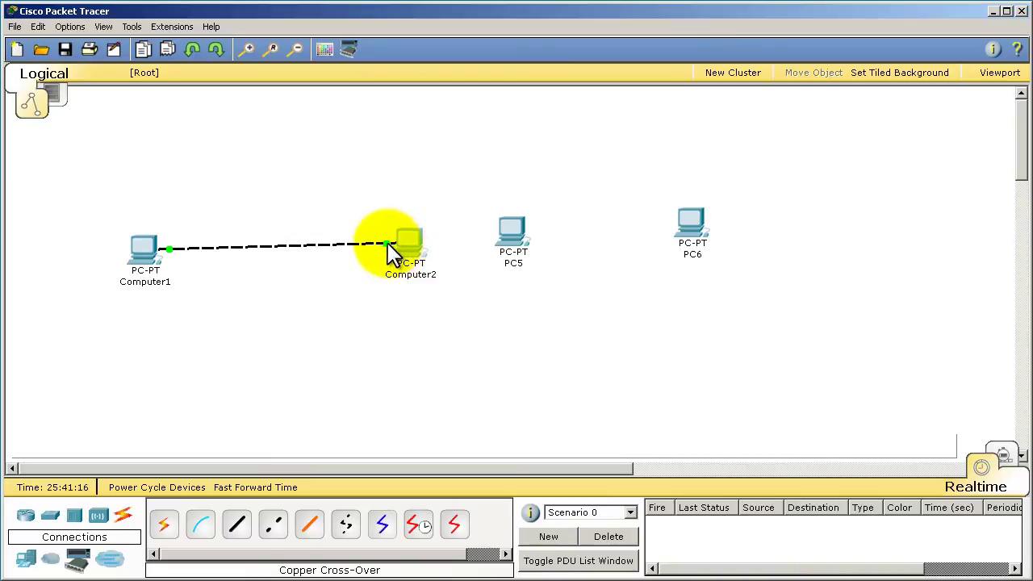
{"action": "left_click", "coordinate": [392, 251]}
{"action": "left_click", "coordinate": [343, 273]}
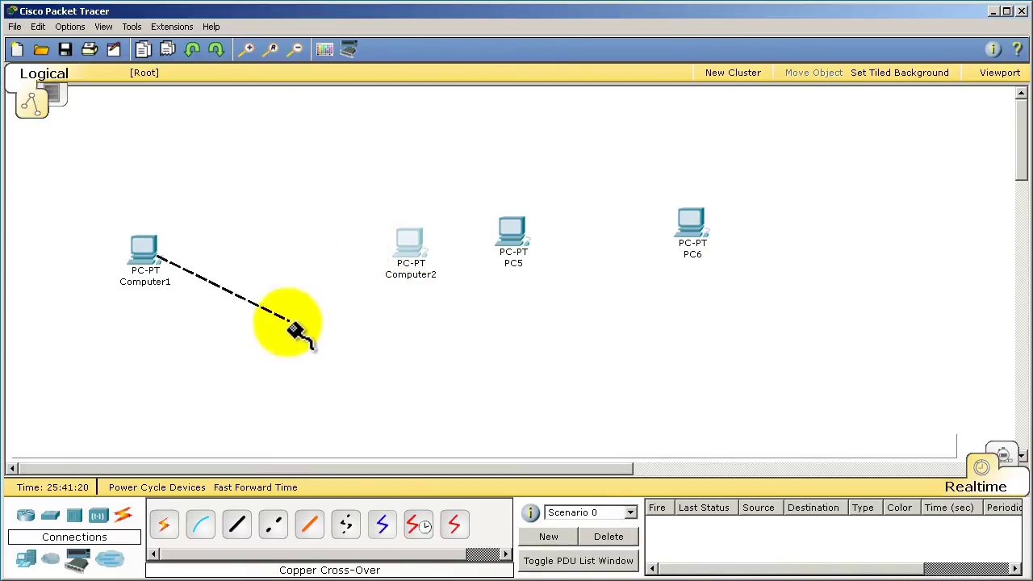
{"action": "right_click", "coordinate": [325, 220]}
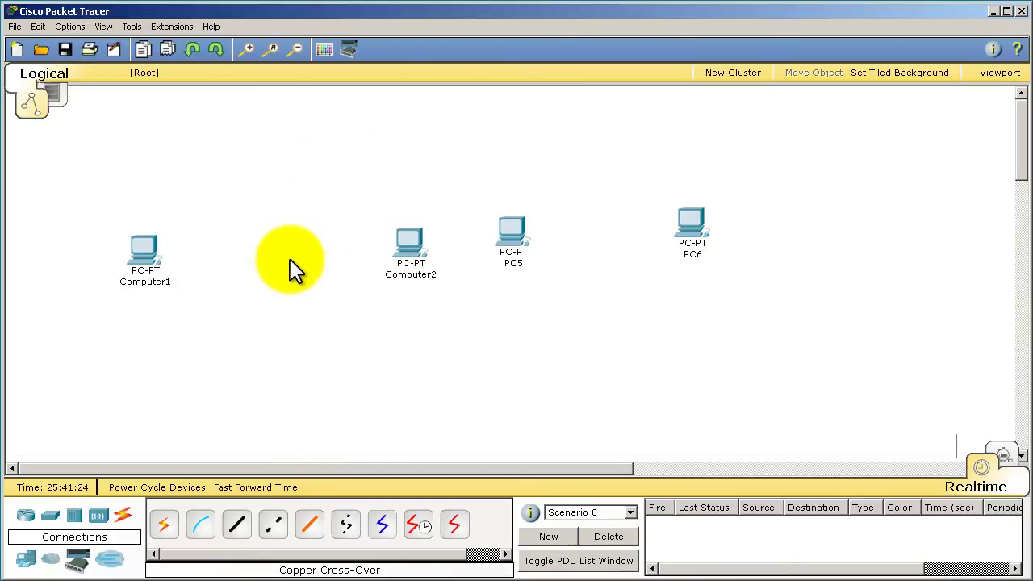
Reposition Computer1 to the left and Computer2 up and left
{"action": "left_click_drag", "start_coordinate": [161, 250], "coordinate": [123, 247]}
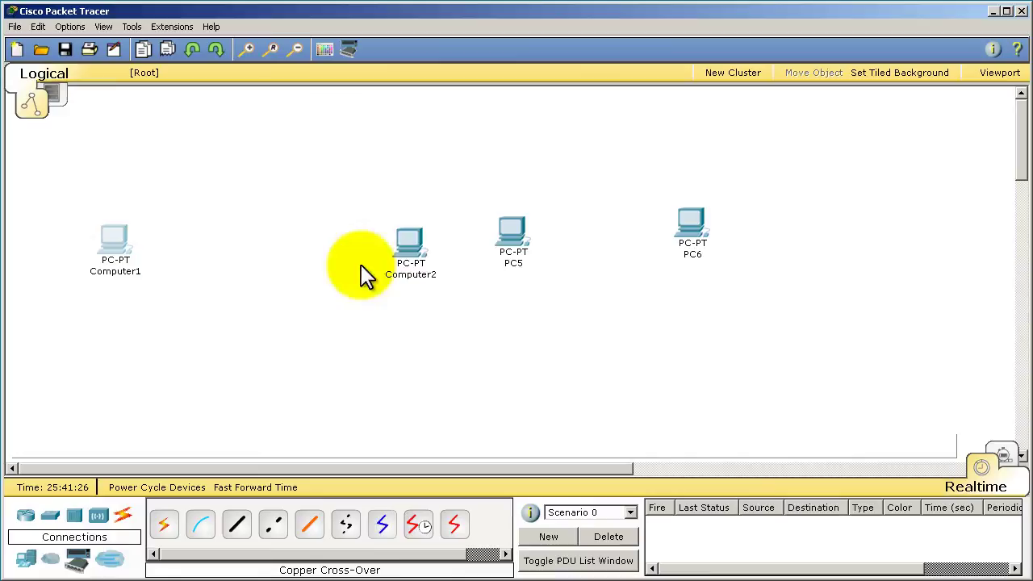
{"action": "left_click_drag", "start_coordinate": [422, 253], "coordinate": [388, 237]}
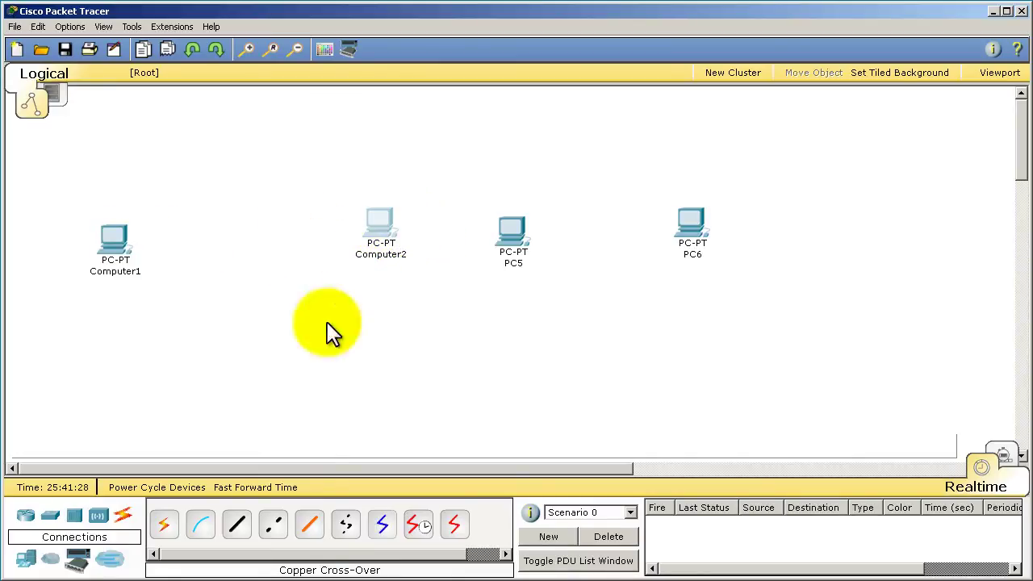
{"action": "left_click", "coordinate": [273, 532]}
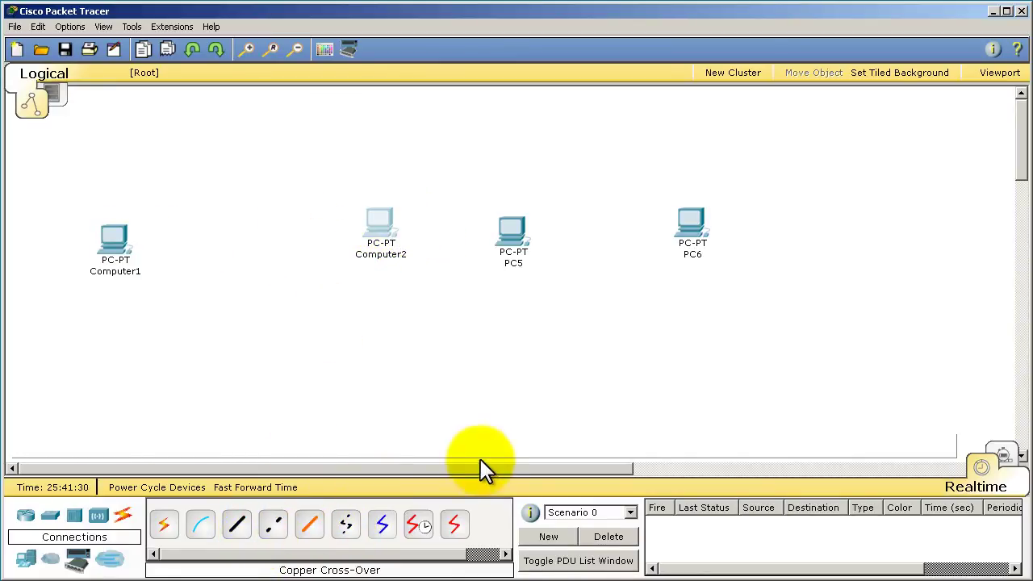
Connect Computer1's FastEthernet to Computer2's FastEthernet with a copper straight-through cable
{"action": "left_click", "coordinate": [238, 542]}
{"action": "left_click", "coordinate": [115, 236]}
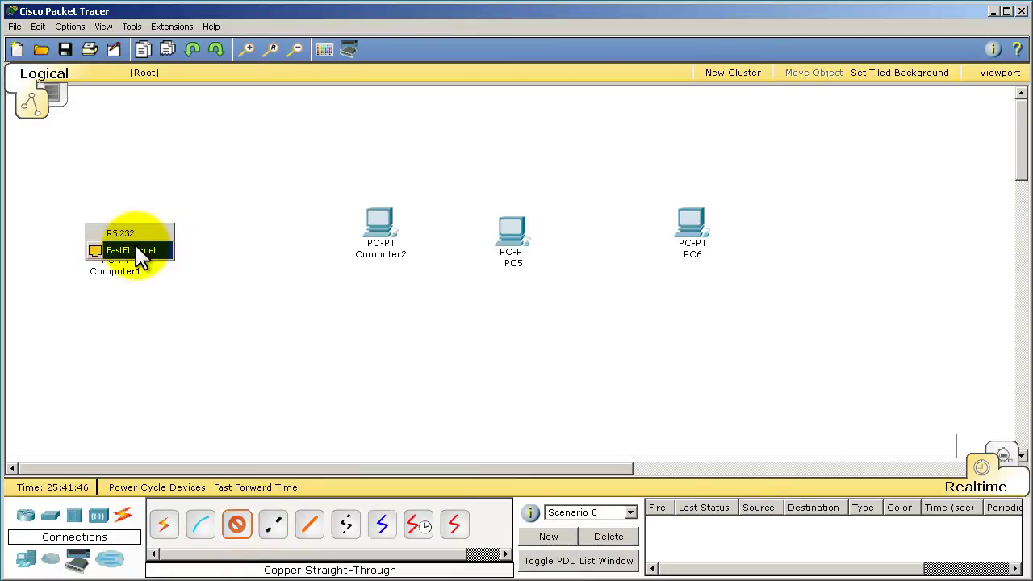
{"action": "left_click", "coordinate": [141, 257]}
{"action": "left_click", "coordinate": [379, 220]}
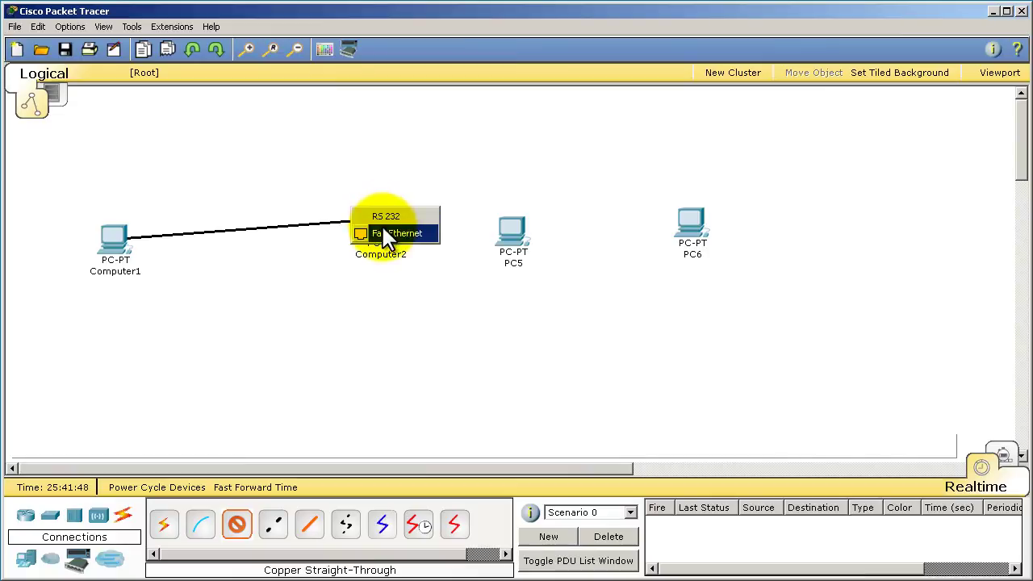
{"action": "left_click", "coordinate": [386, 235]}
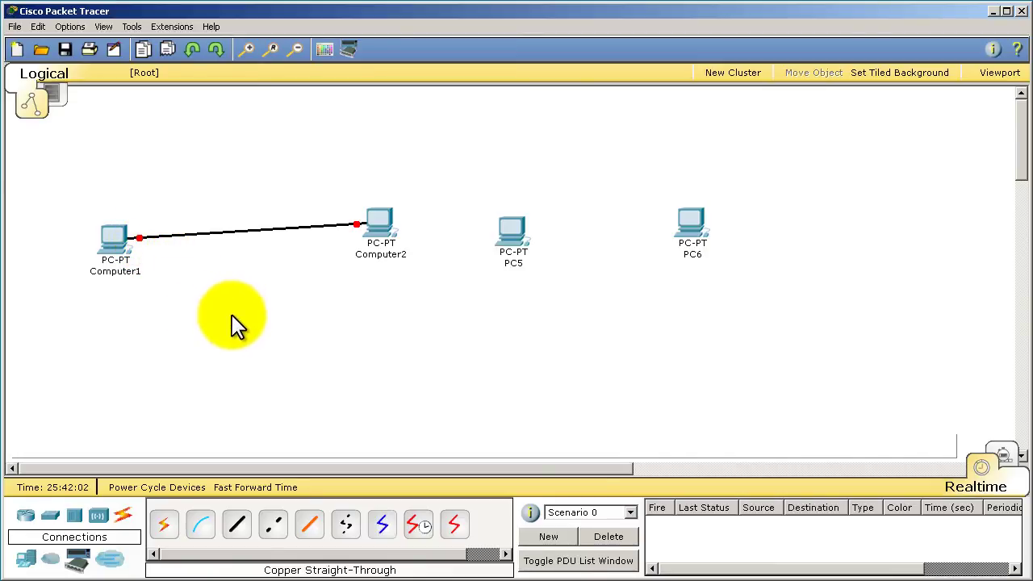
Review the ping timeouts in Computer2's Command Prompt, close it, and move Computer2 slightly down
{"action": "left_click", "coordinate": [379, 230]}
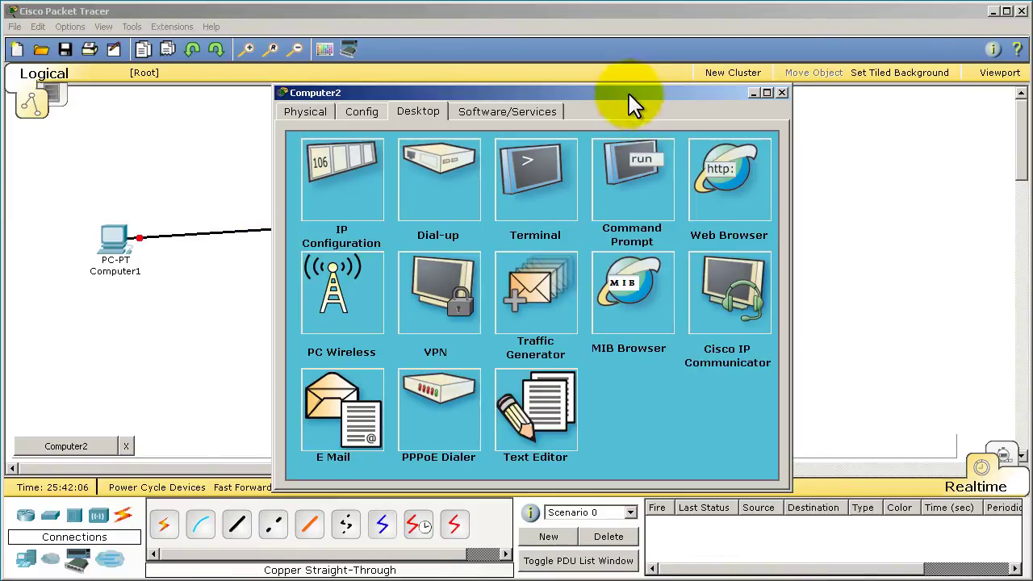
{"action": "left_click", "coordinate": [628, 158]}
{"action": "left_click", "coordinate": [399, 444]}
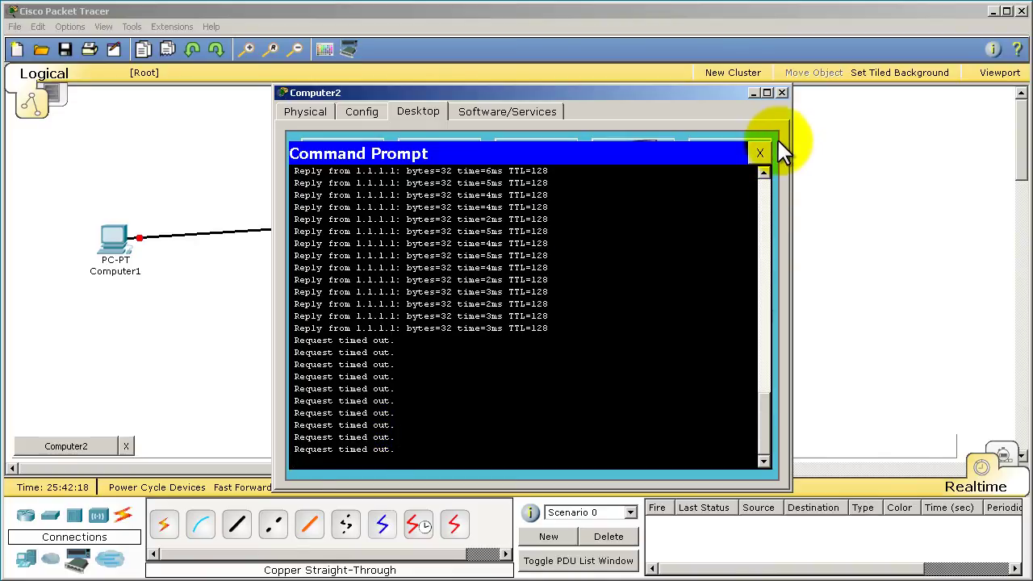
{"action": "left_click", "coordinate": [762, 153]}
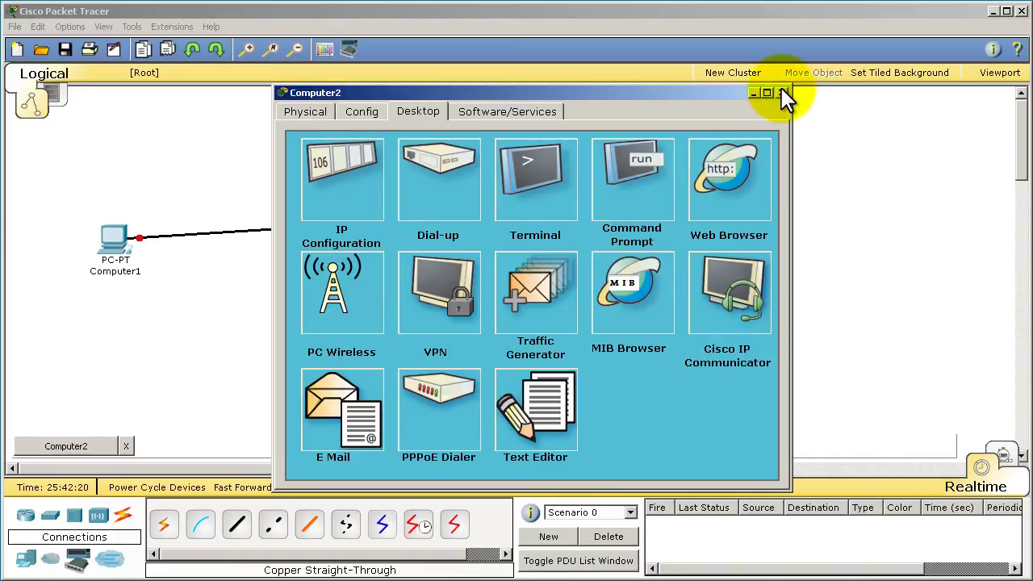
{"action": "left_click", "coordinate": [782, 92]}
{"action": "mouse_move", "coordinate": [394, 224]}
{"action": "left_mouse_down"}
{"action": "mouse_move", "coordinate": [387, 266]}
{"action": "mouse_move", "coordinate": [400, 232]}
{"action": "left_mouse_up"}
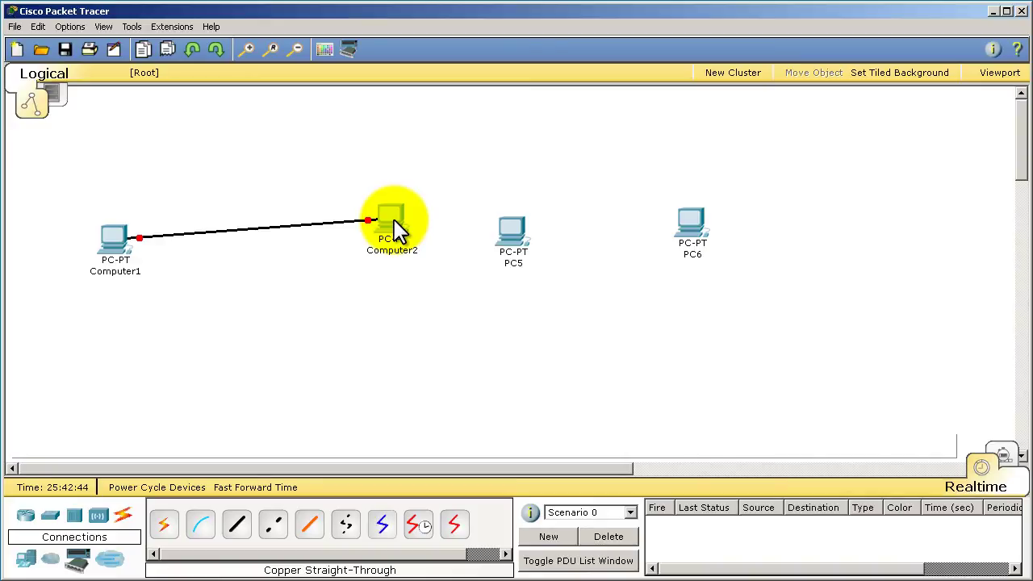
{"action": "left_click", "coordinate": [239, 526]}
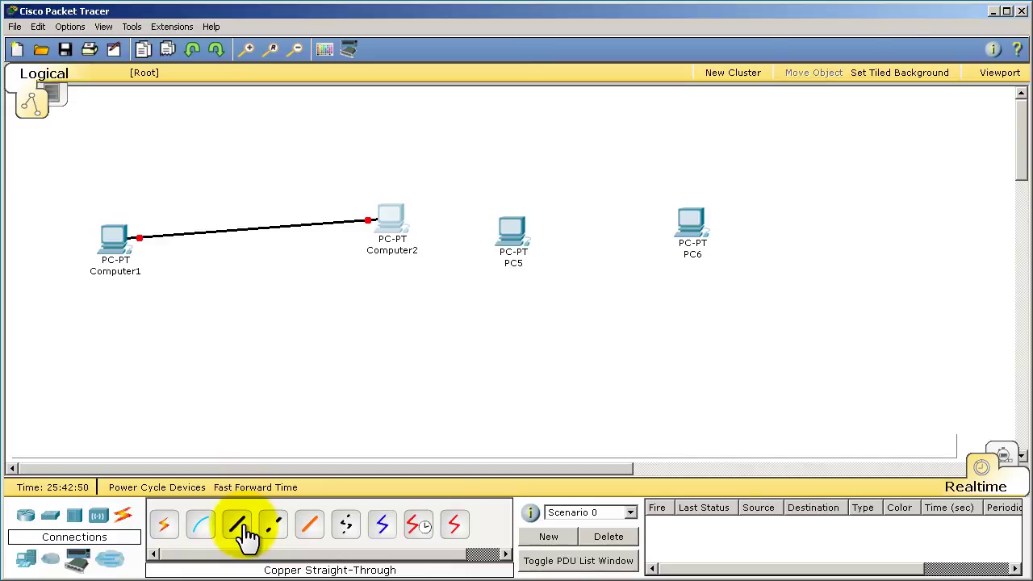
{"action": "left_click", "coordinate": [122, 251]}
{"action": "left_click", "coordinate": [403, 238]}
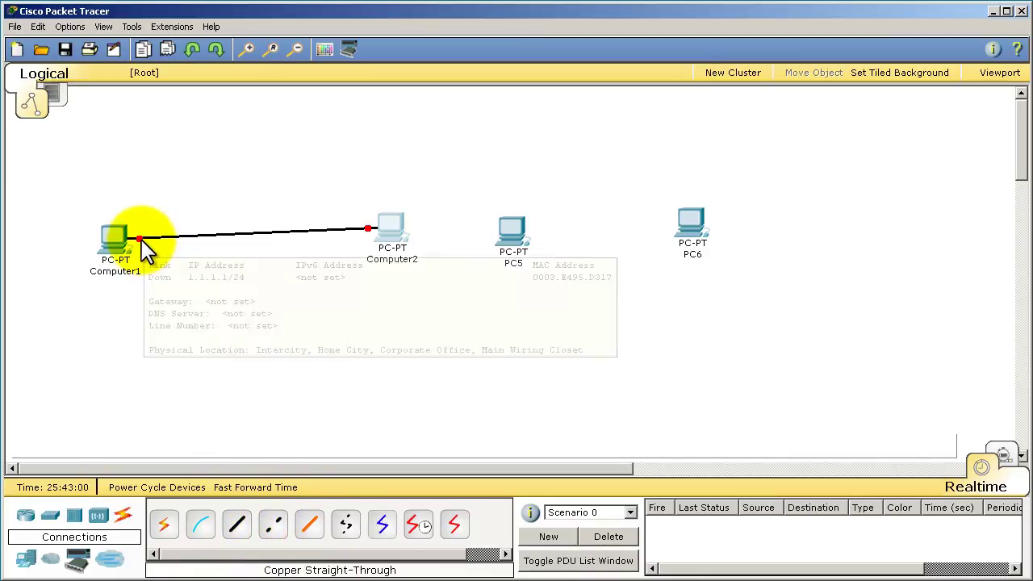
{"action": "mouse_move", "coordinate": [369, 241]}
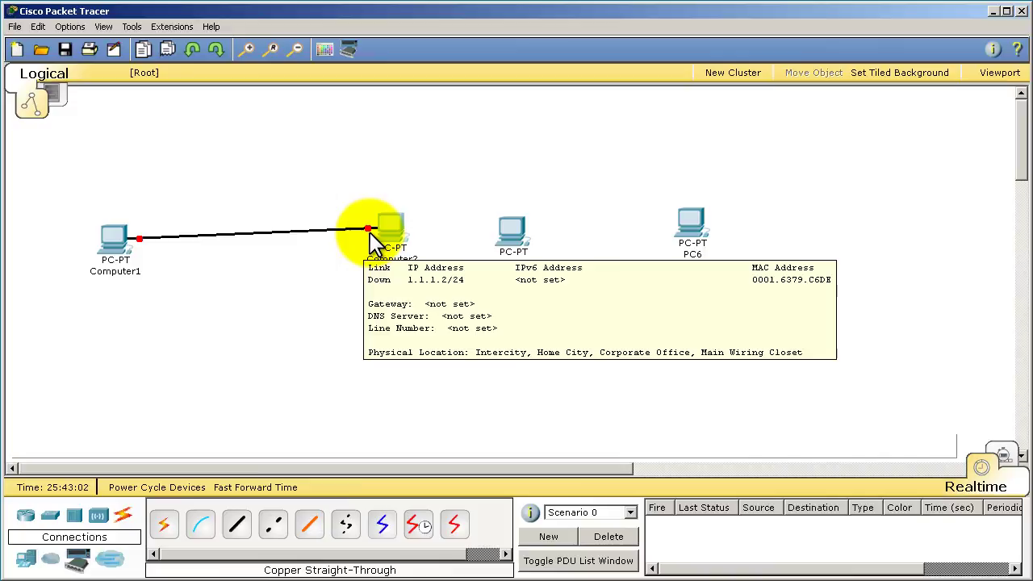